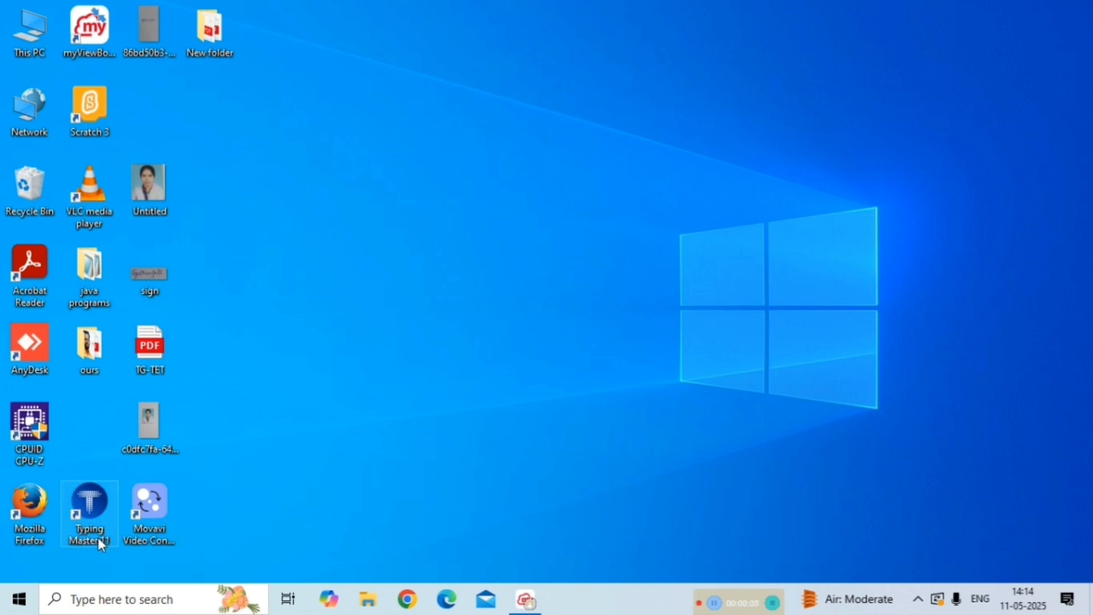
Open Microsoft Office Word 2007 from the Microsoft Office group of installed programs
left_click(18, 600)
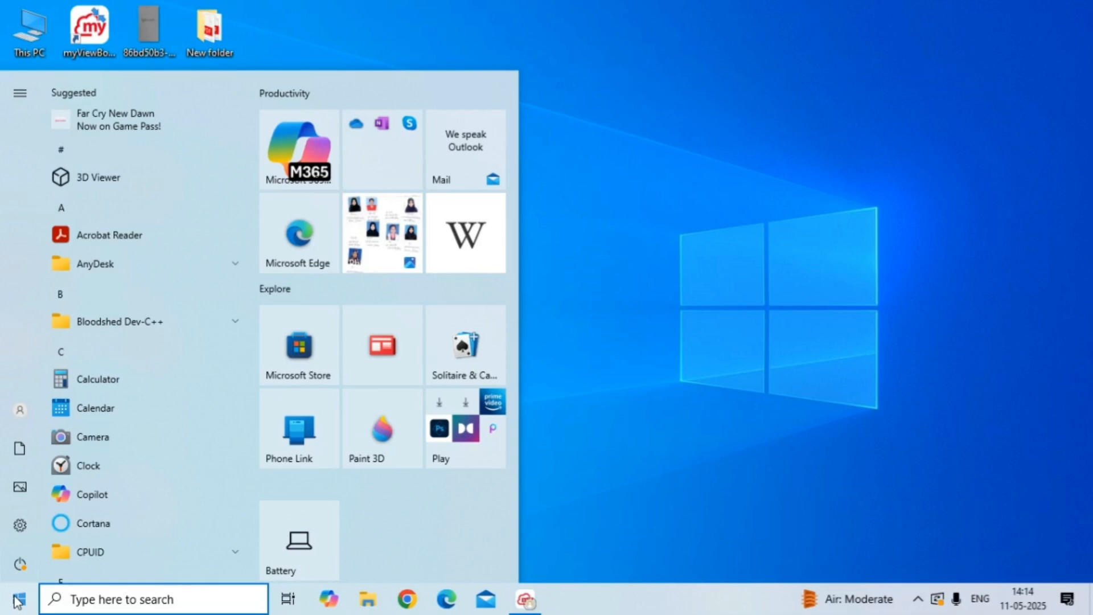
left_click(254, 511)
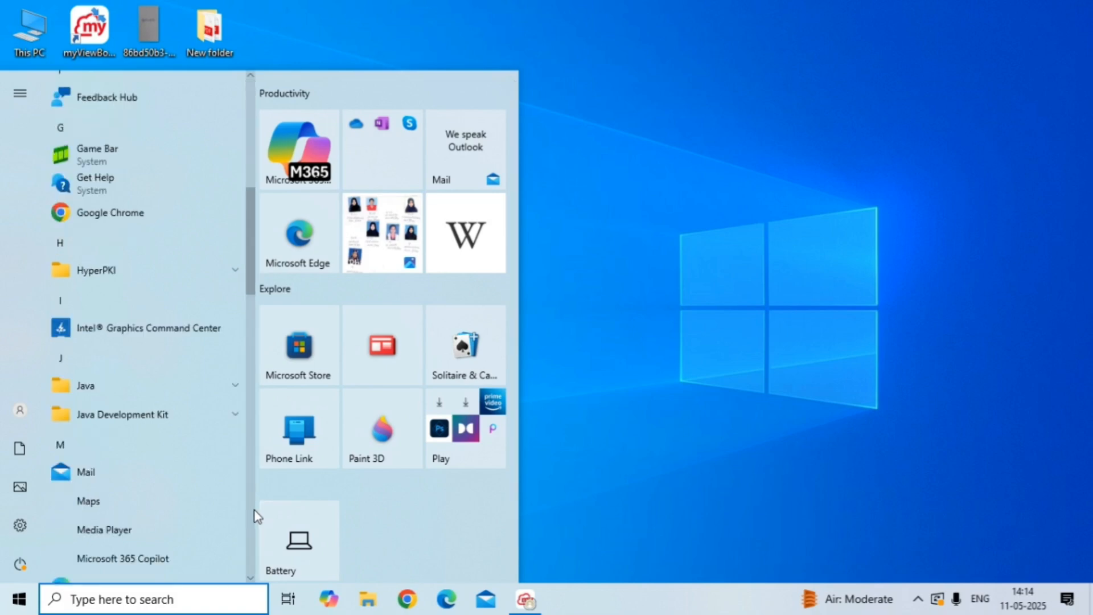
left_click(254, 510)
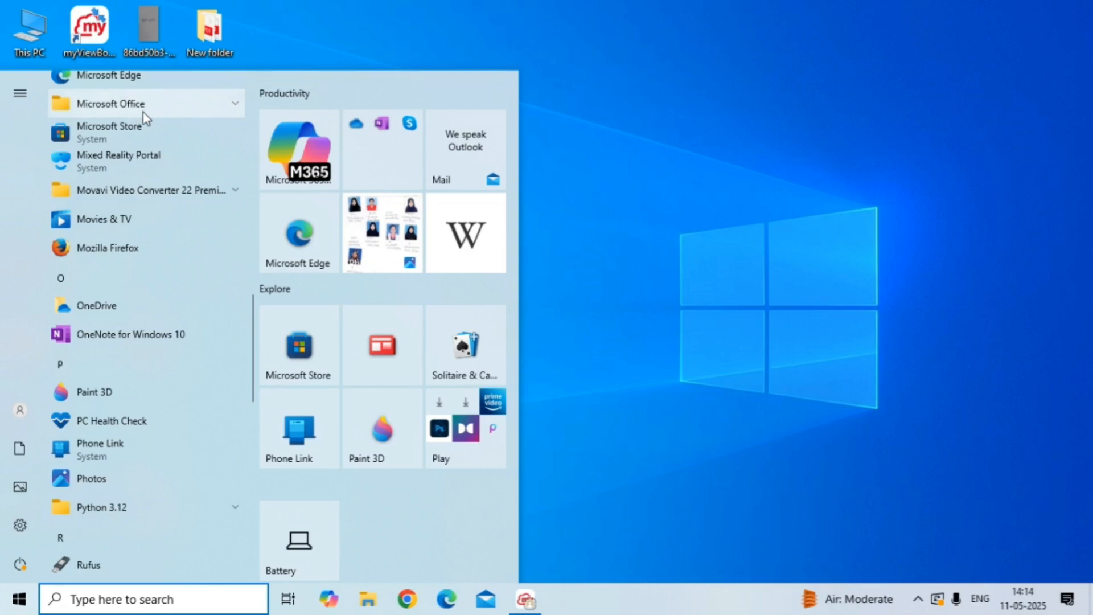
left_click(223, 105)
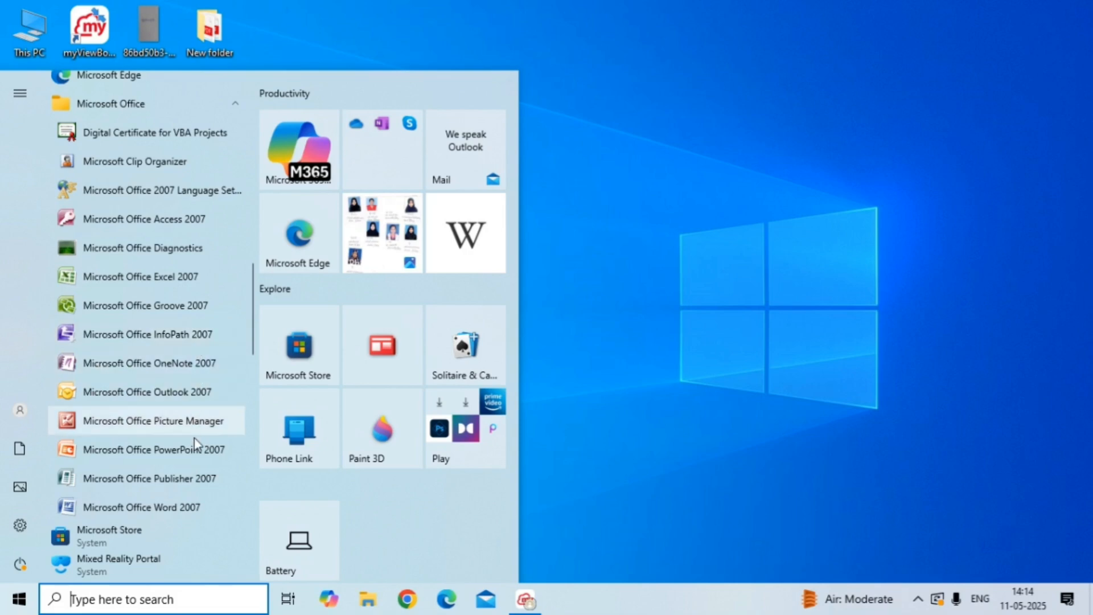
left_click(179, 508)
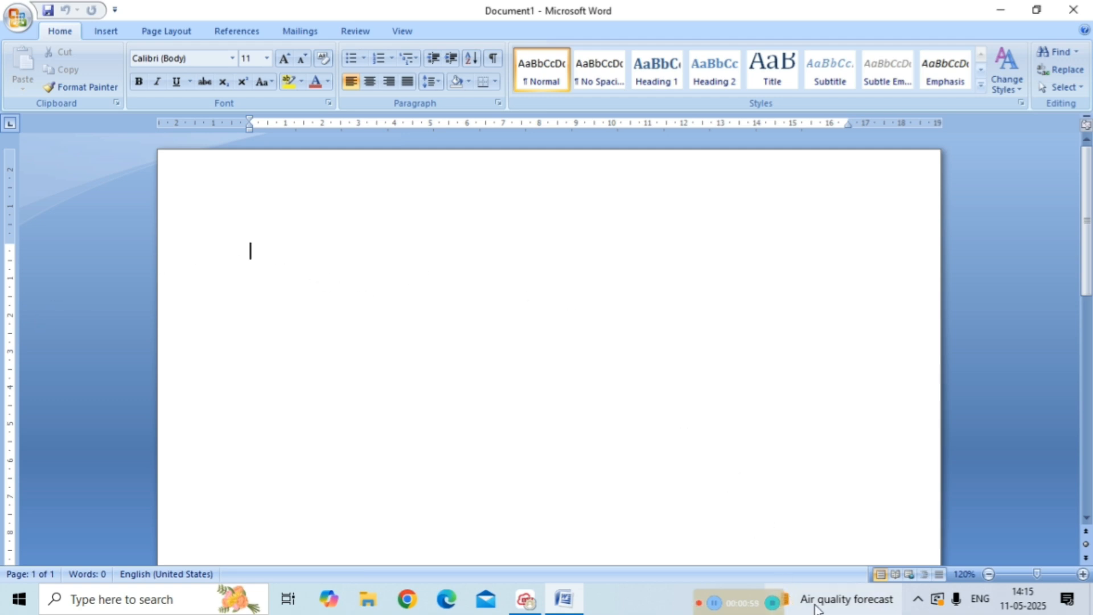
Look over the blank page by moving down through it and returning to its beginning
left_click(1087, 518)
left_click(1087, 518)
left_click(1087, 518)
left_click(1087, 518)
left_click(1087, 518)
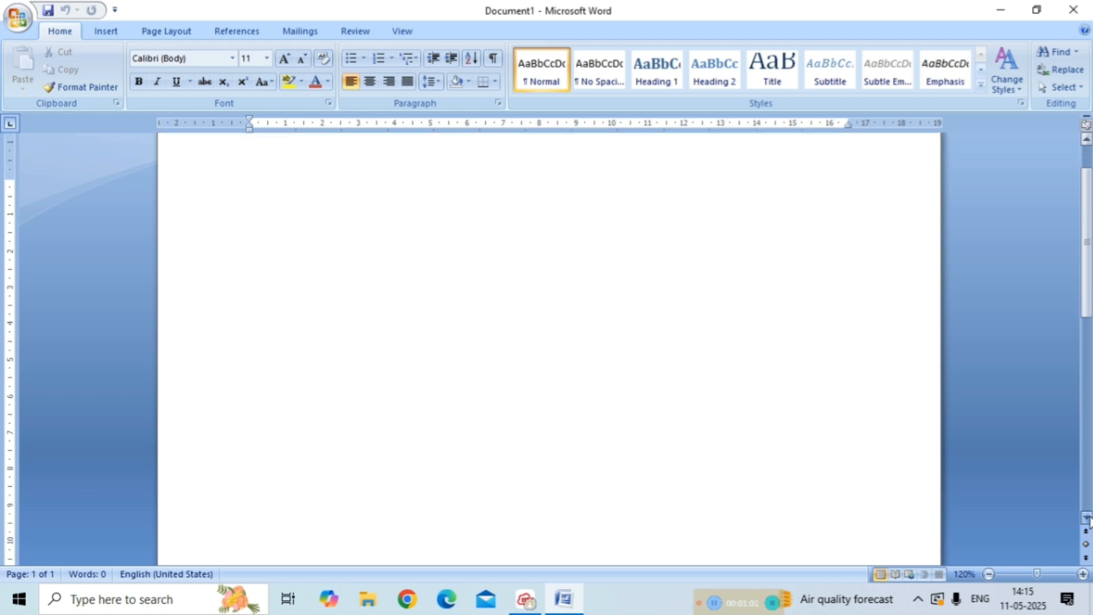
left_click(1087, 518)
left_click(1087, 518)
left_click(1087, 518)
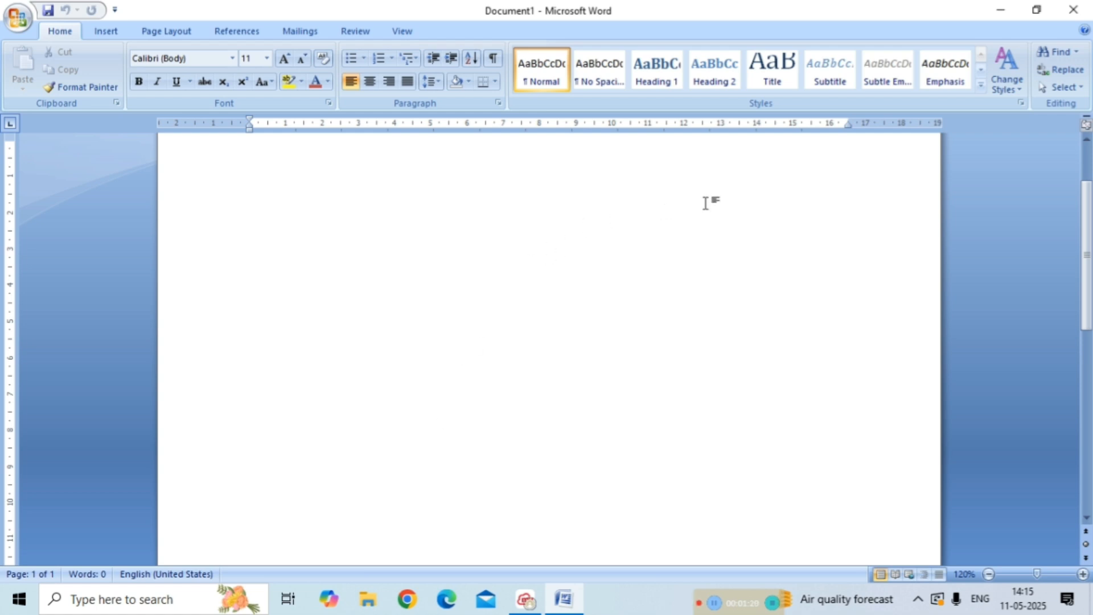
left_click(1086, 141)
left_click(1086, 142)
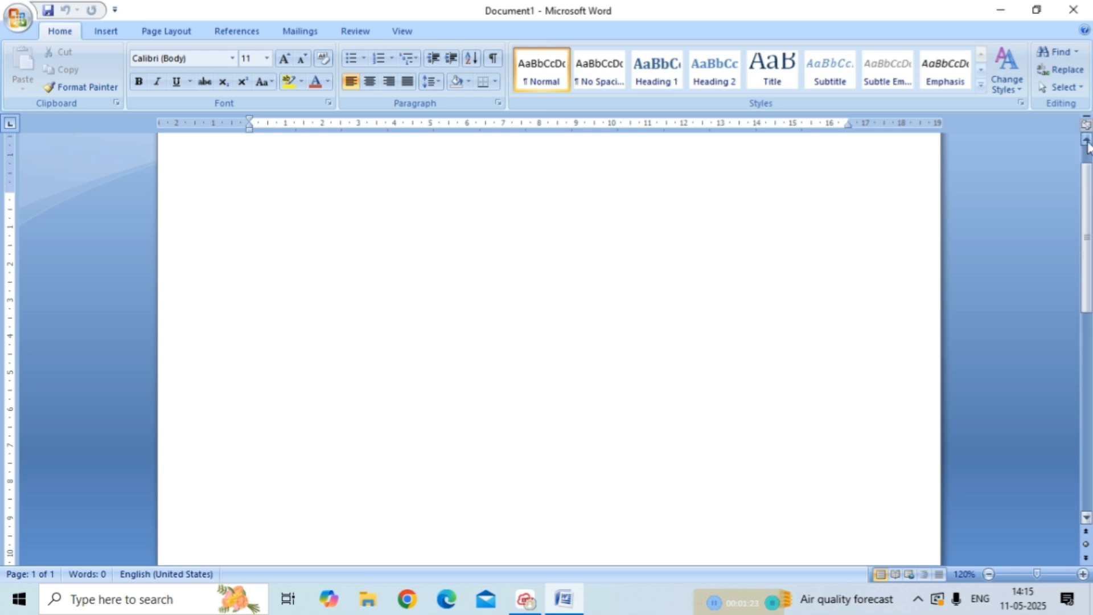
left_click(1087, 141)
left_click(1087, 141)
left_click(1087, 141)
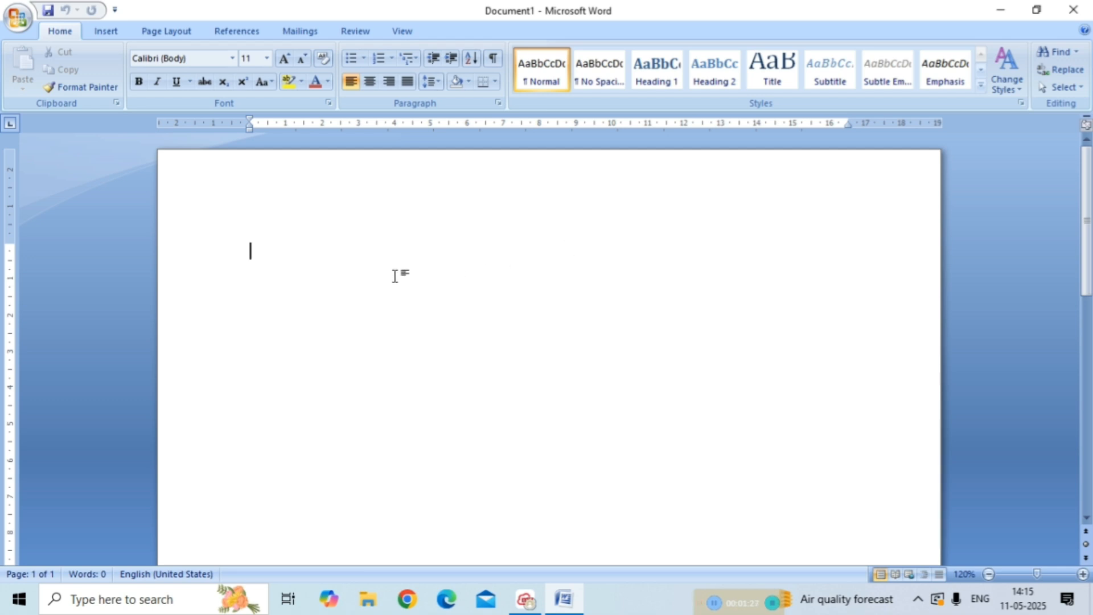
Enter the line "Hi friends welcome to vishwam computers" in the blank document
type("hi")
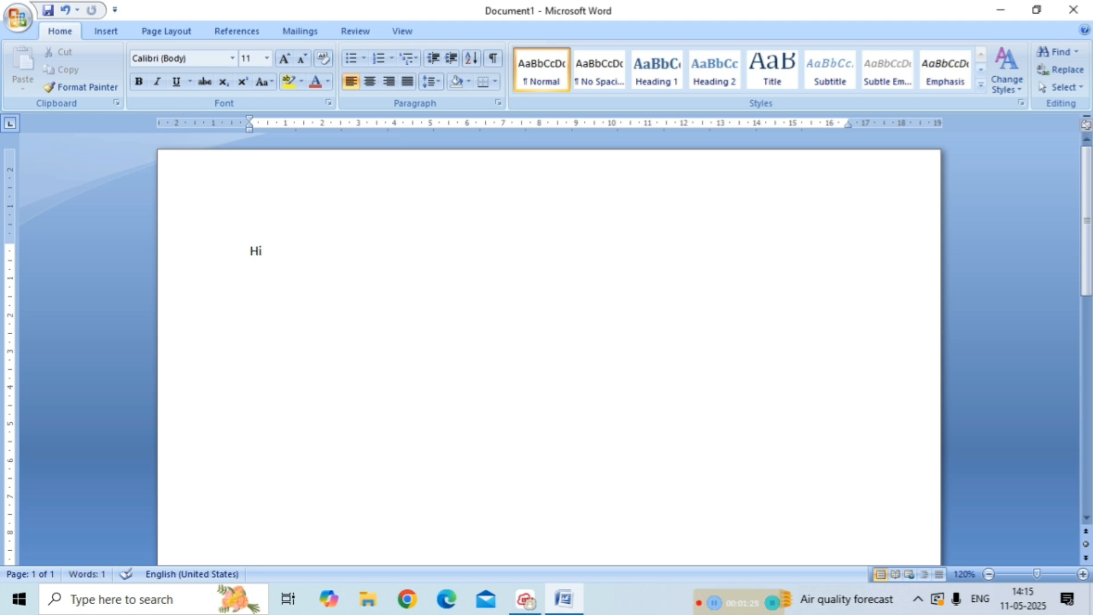
type(" friends we")
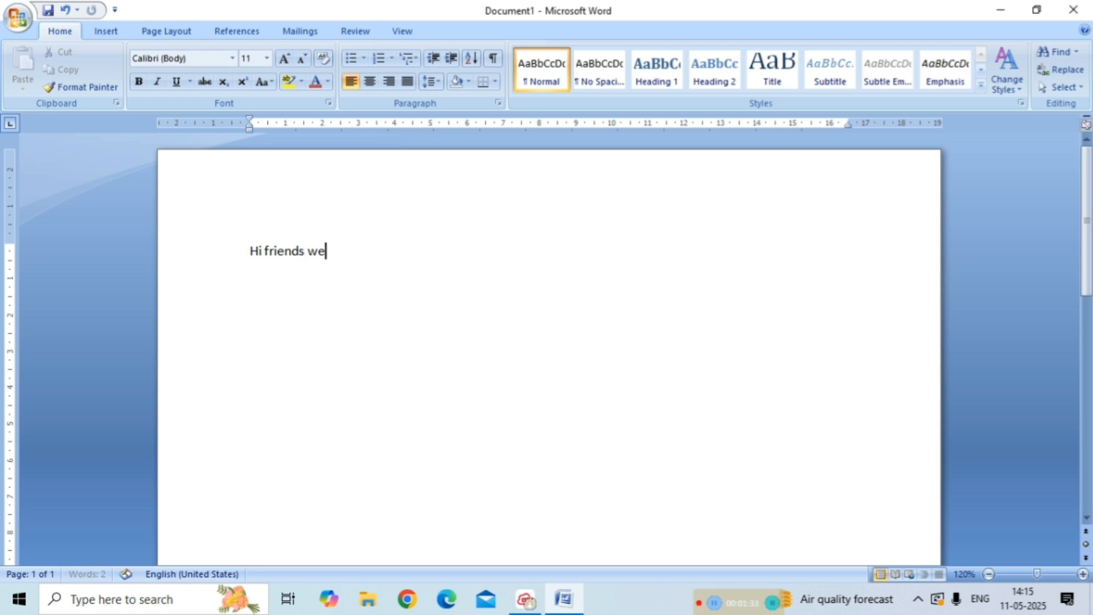
type("lcome to")
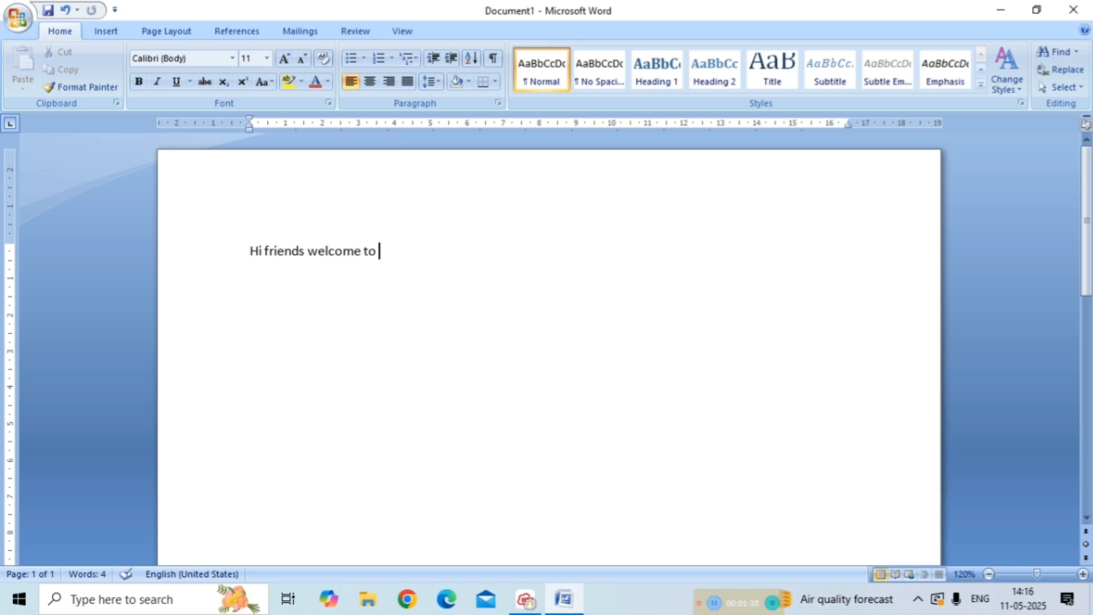
type(" vishwa")
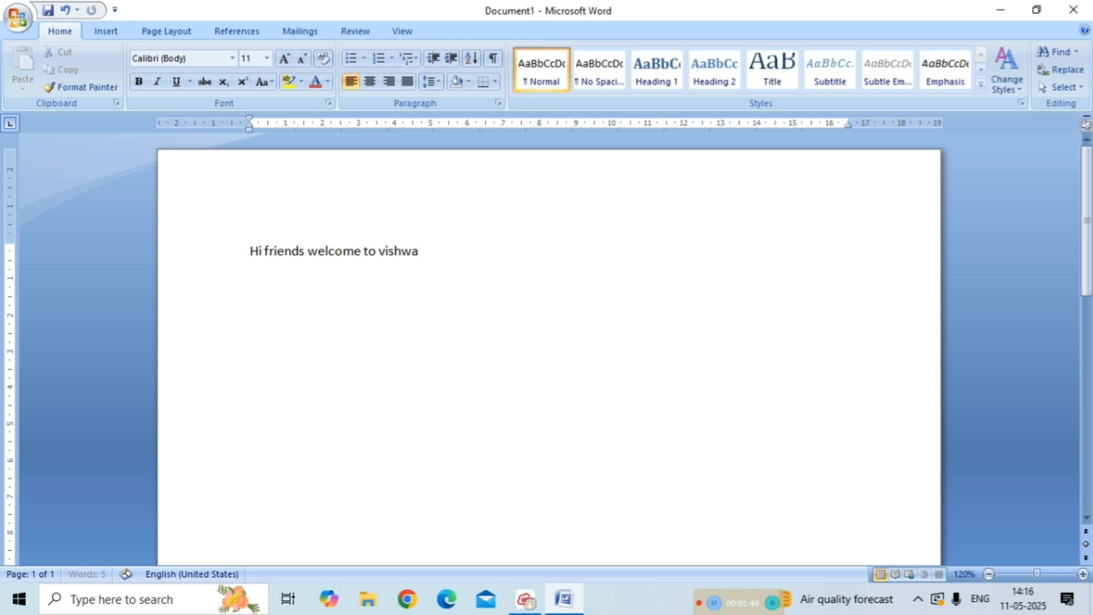
type("m com")
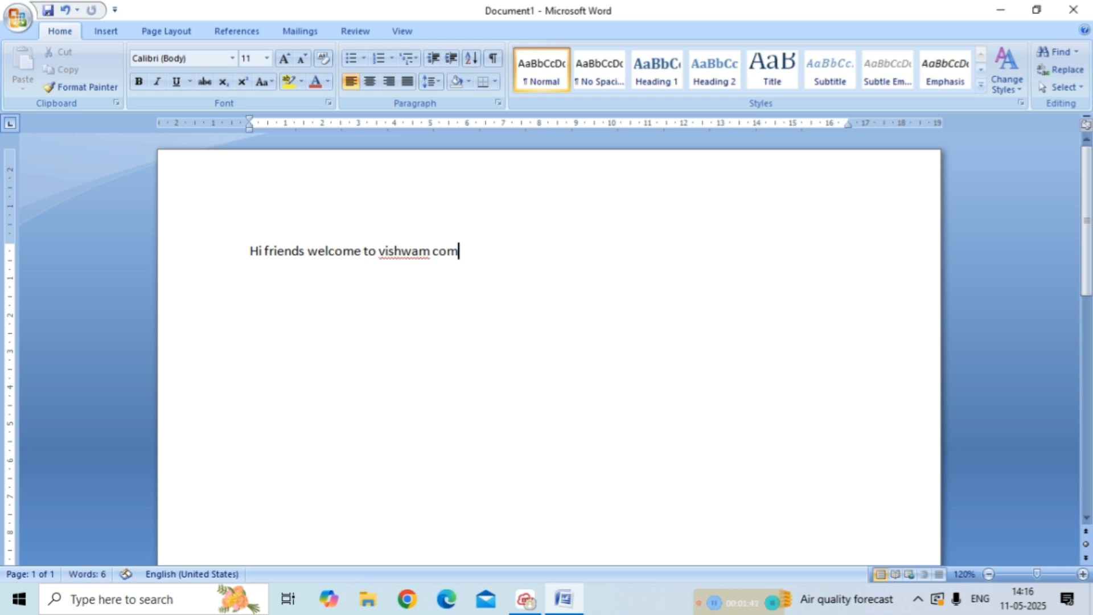
type("puters")
Insert two empty lines above the sentence and enter the heading "Vishwam computers" on the first one
left_click(250, 251)
key("Return")
key("Return")
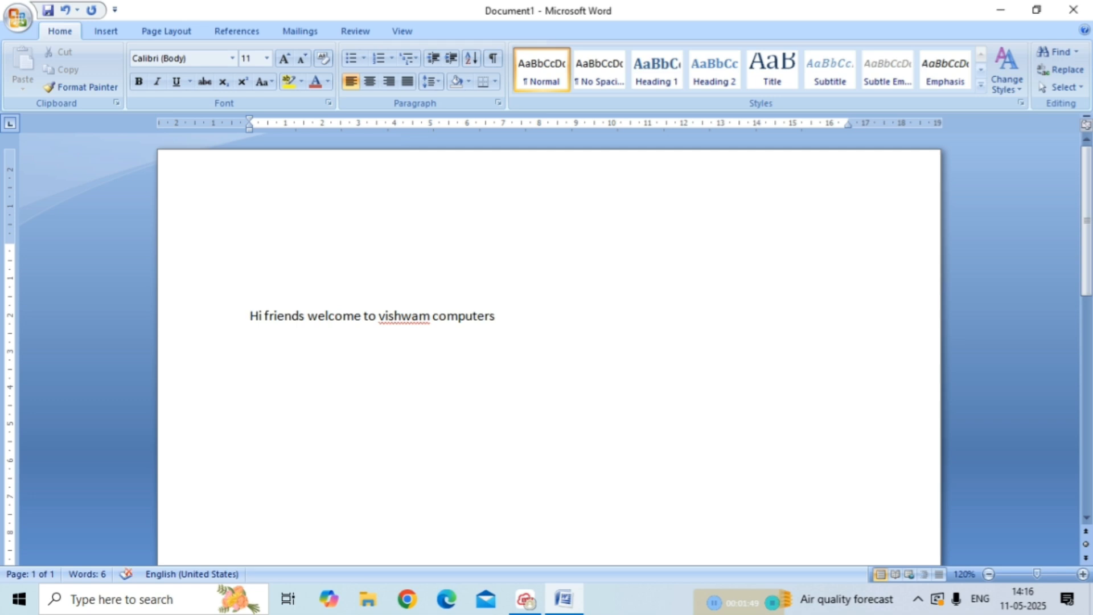
key("Up")
key("Up")
type("vishwam ")
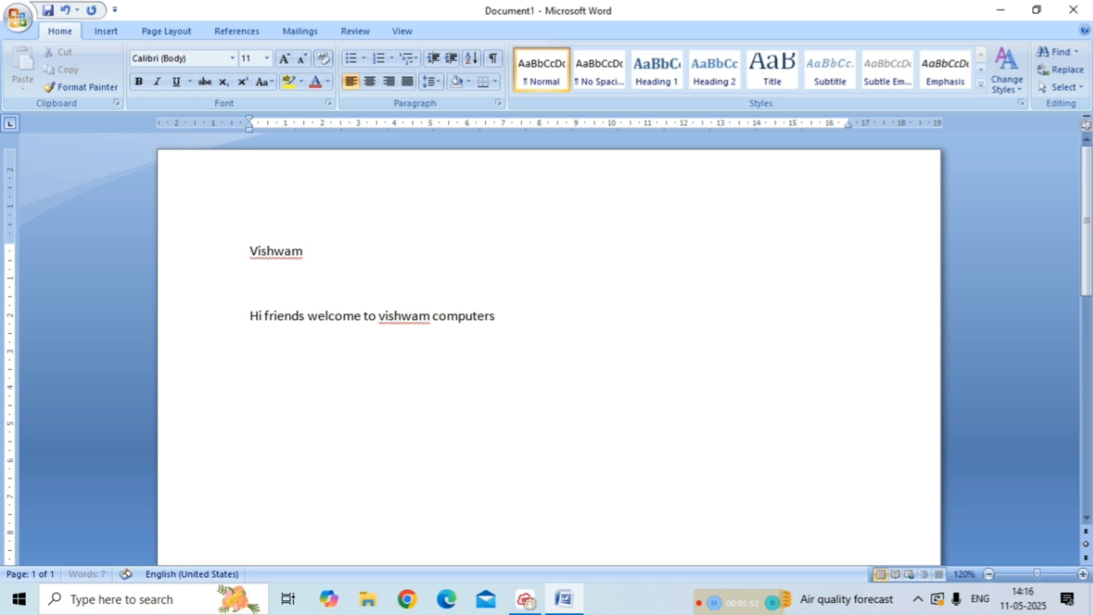
type("computers")
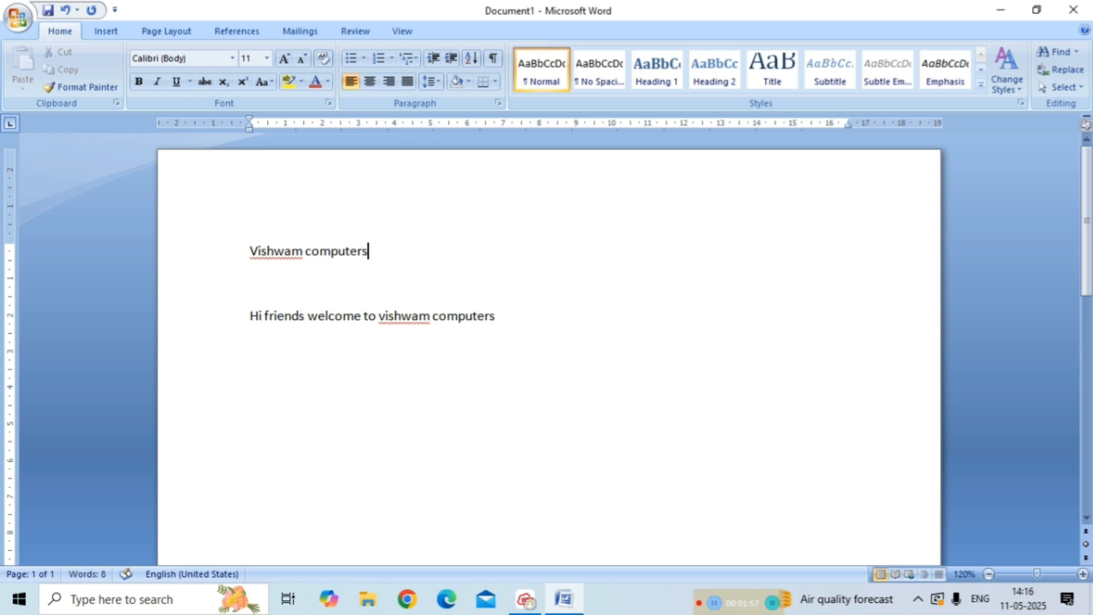
Format the heading "Vishwam computers" in the Algerian font at size 26
double_click(368, 248)
left_click(380, 301)
left_click_drag(374, 244, 223, 260)
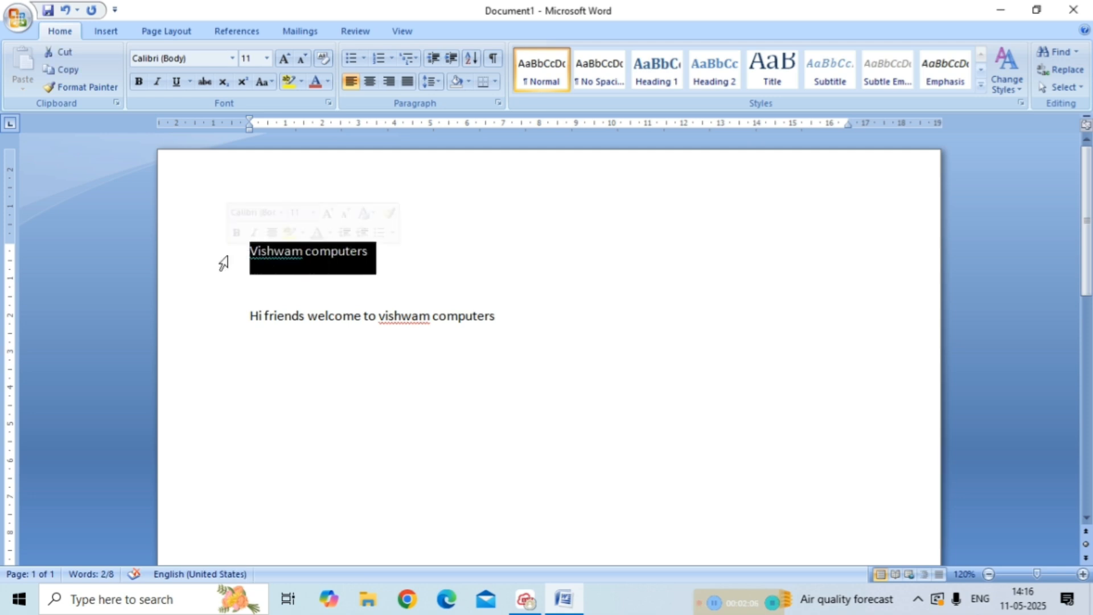
left_click(232, 59)
left_click(232, 59)
left_click(231, 59)
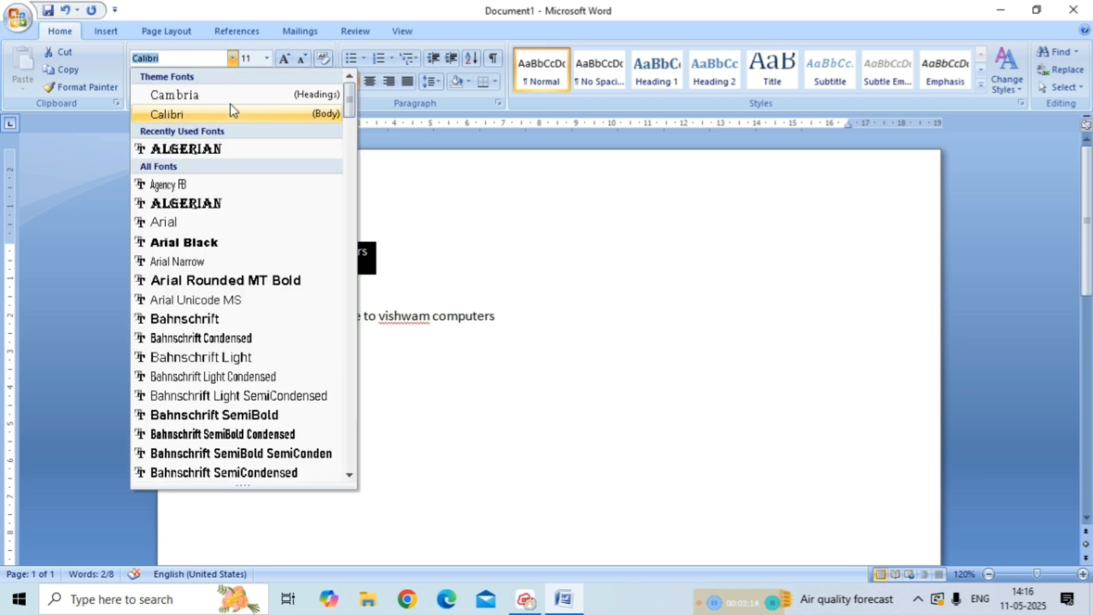
left_click(214, 209)
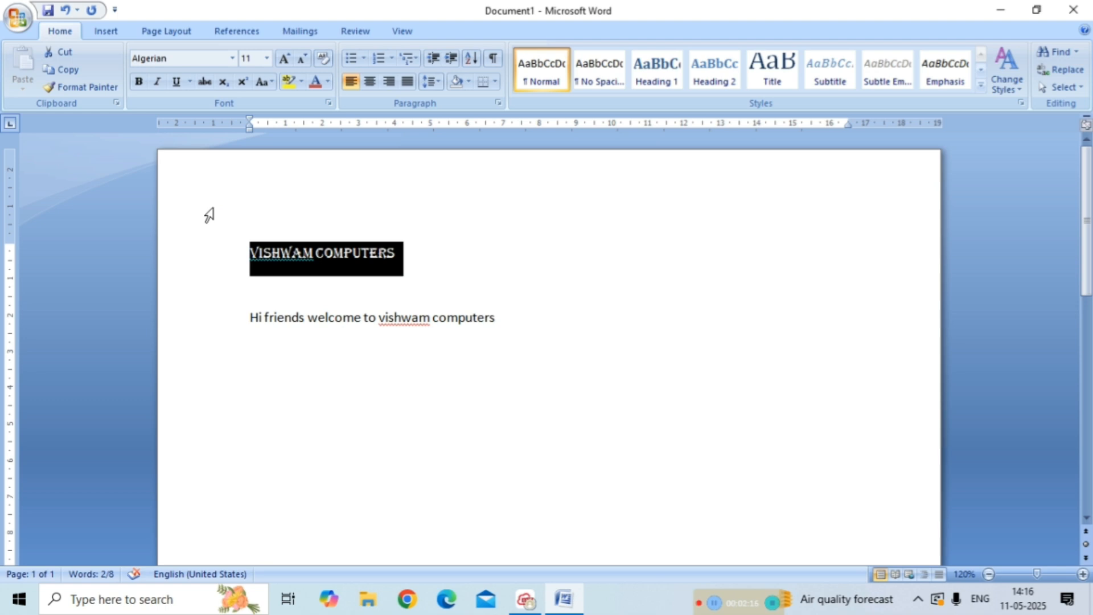
left_click(267, 57)
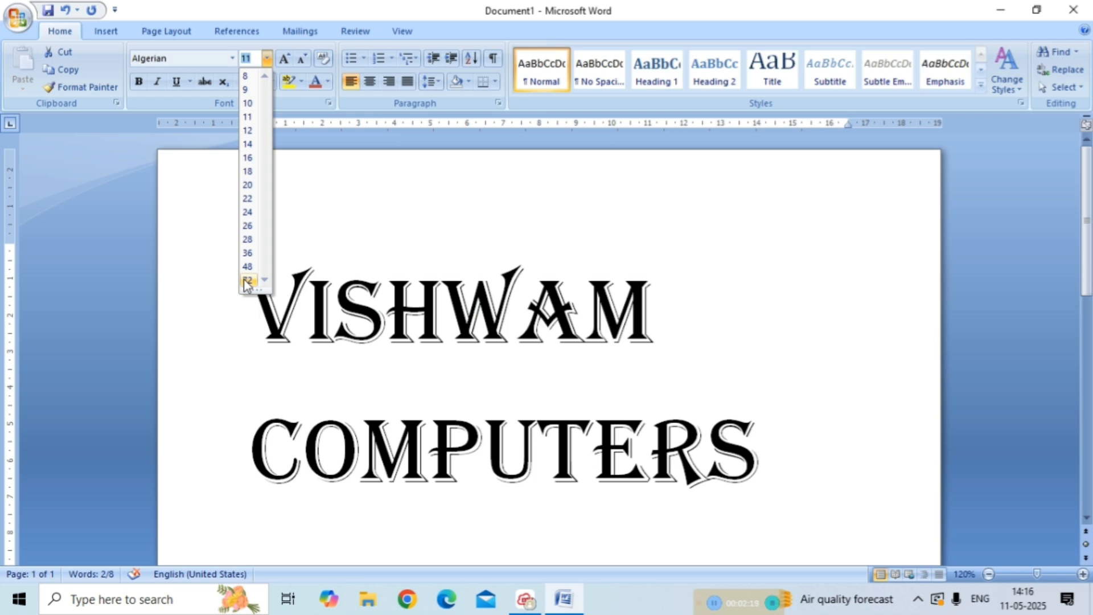
left_click(247, 228)
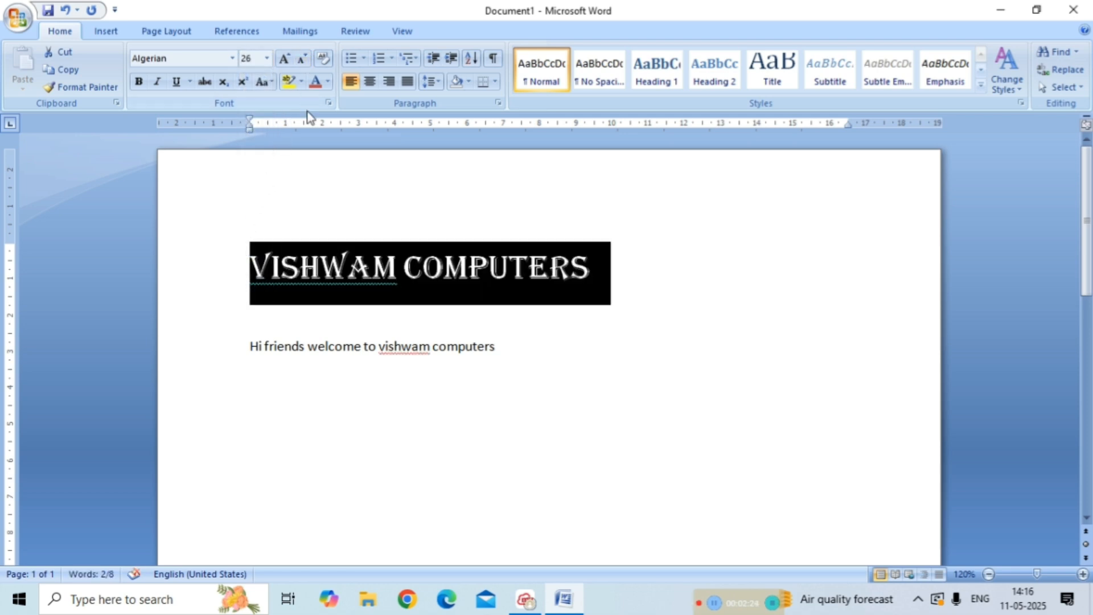
left_click(323, 174)
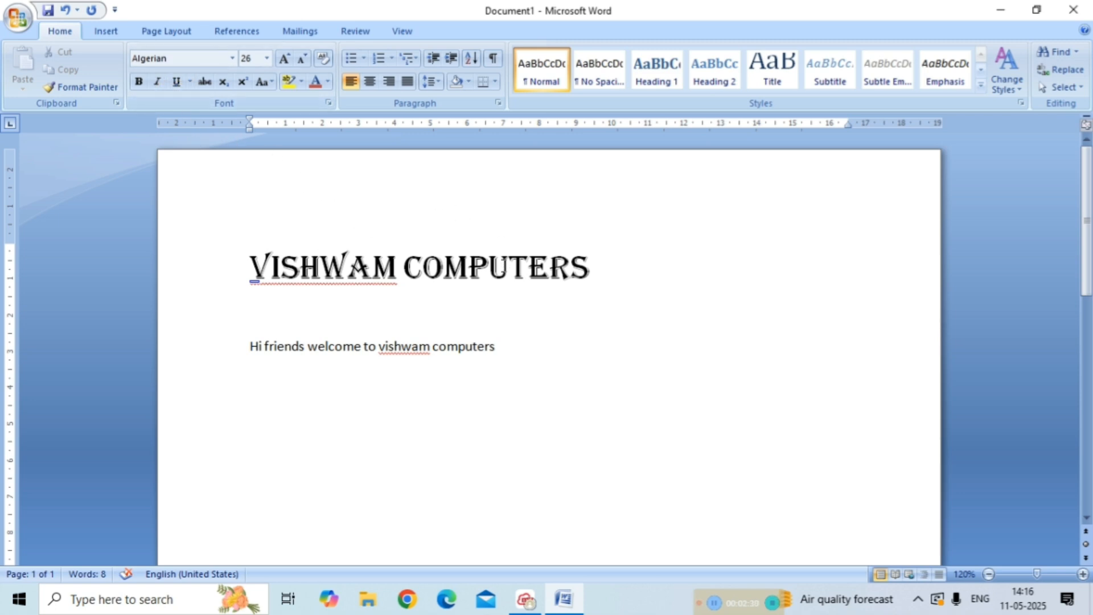
Apply bold, italic, underline and strikethrough to the whole "Vishwam computers" heading
double_click(588, 264)
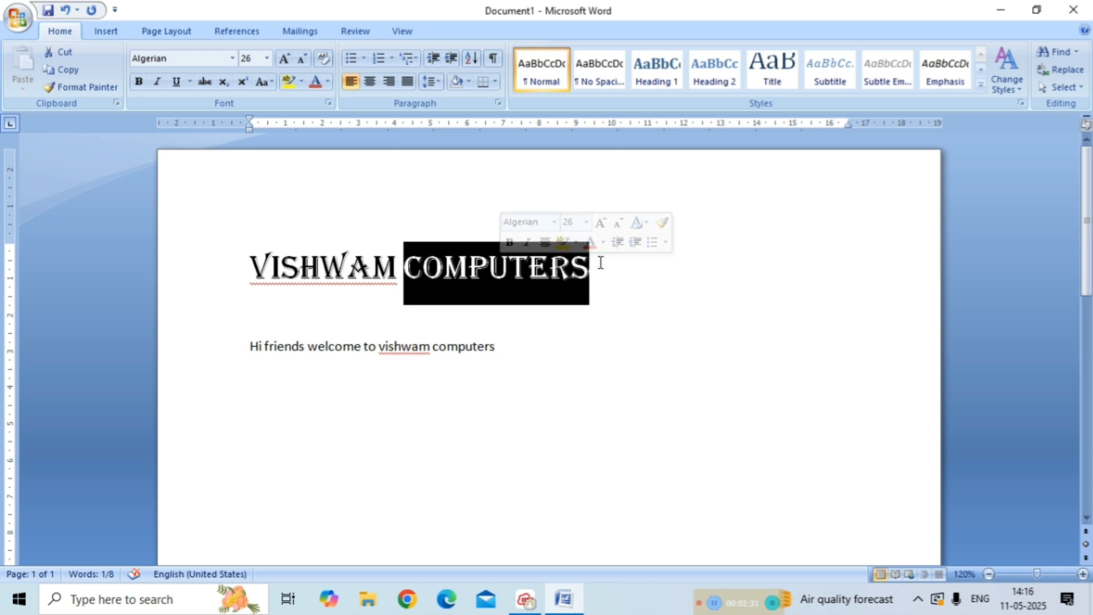
left_click_drag(600, 263, 145, 111)
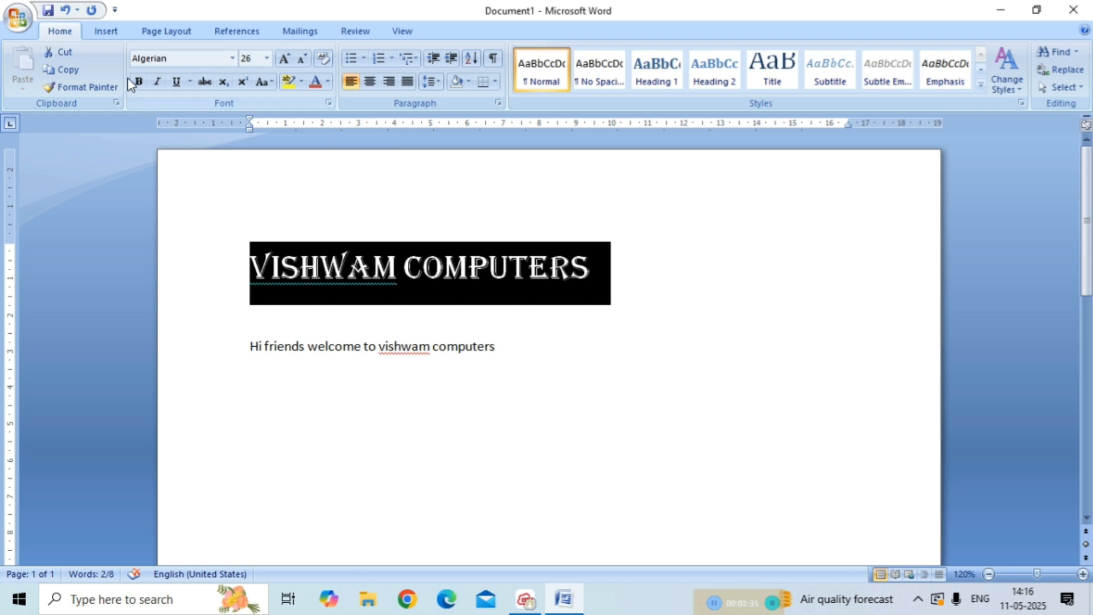
left_click(137, 84)
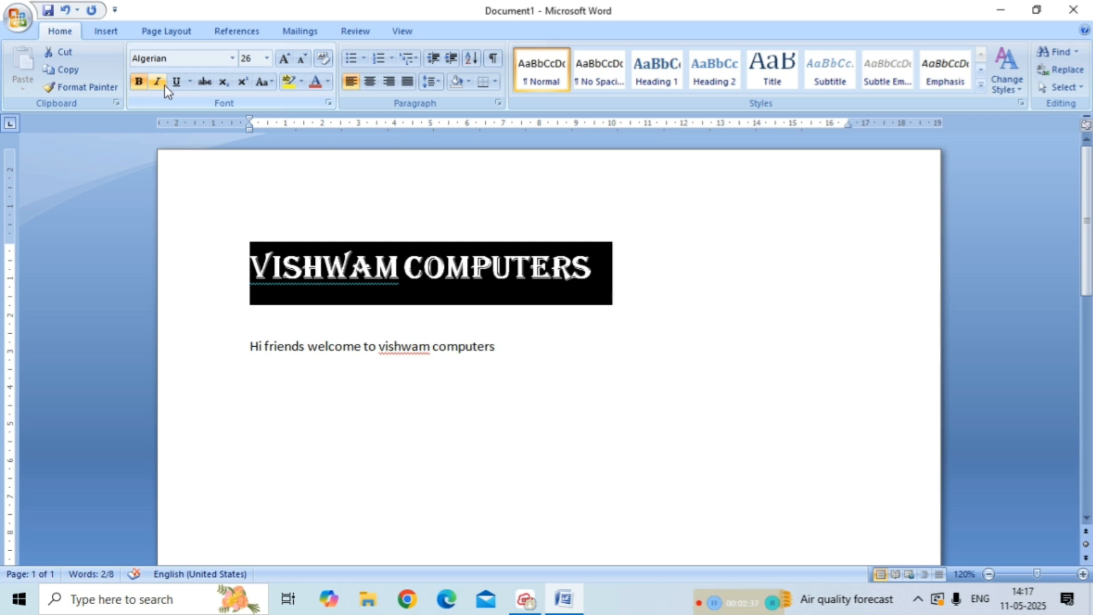
left_click(158, 82)
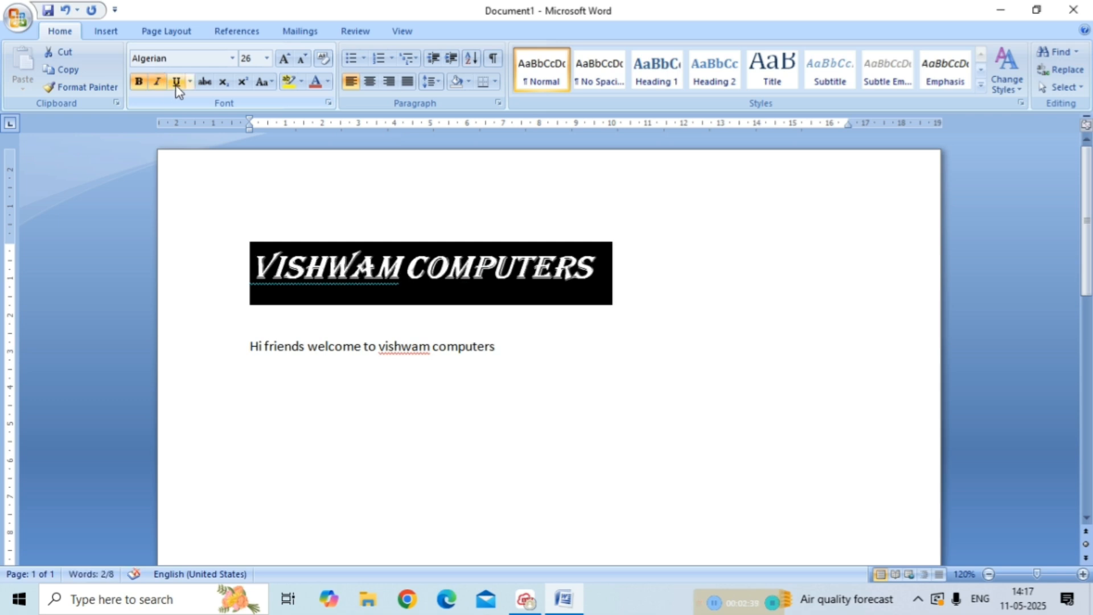
left_click(177, 86)
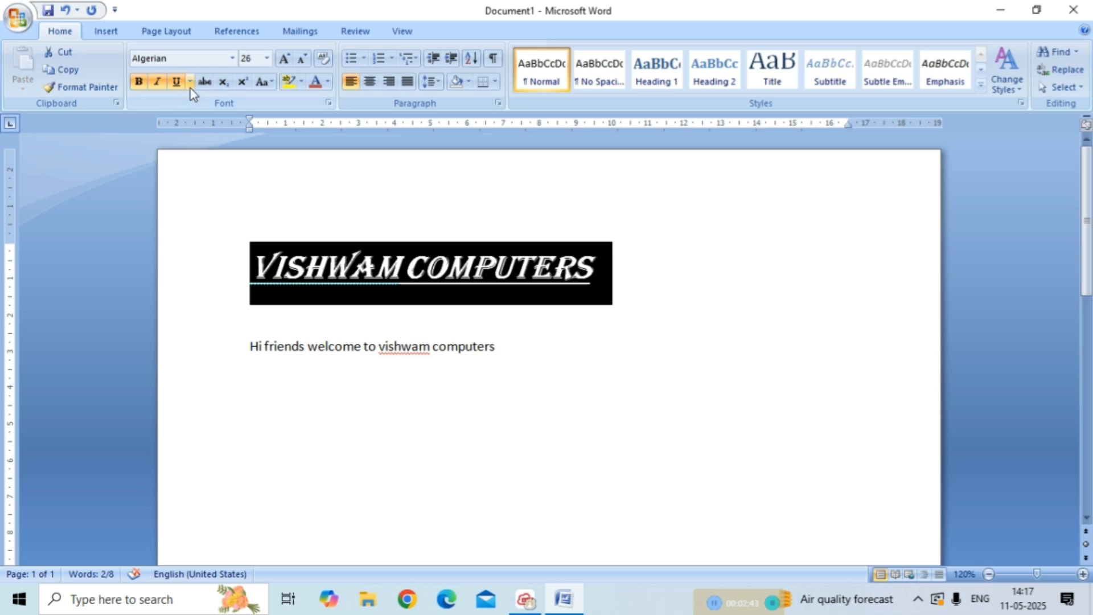
left_click(205, 85)
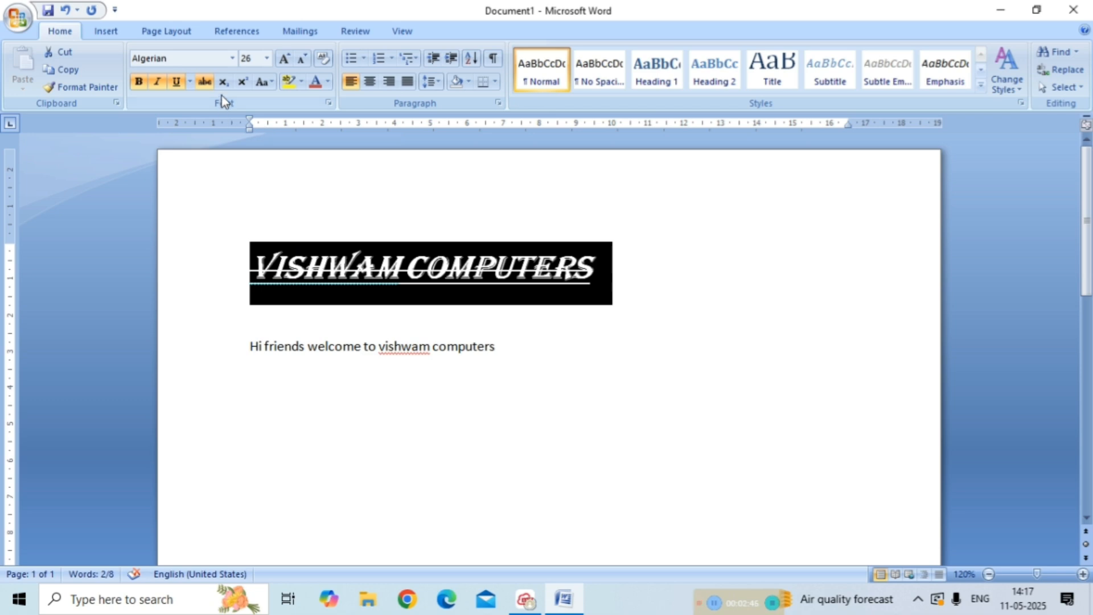
Set the heading's font color to the standard dark red and deselect it
left_click(328, 81)
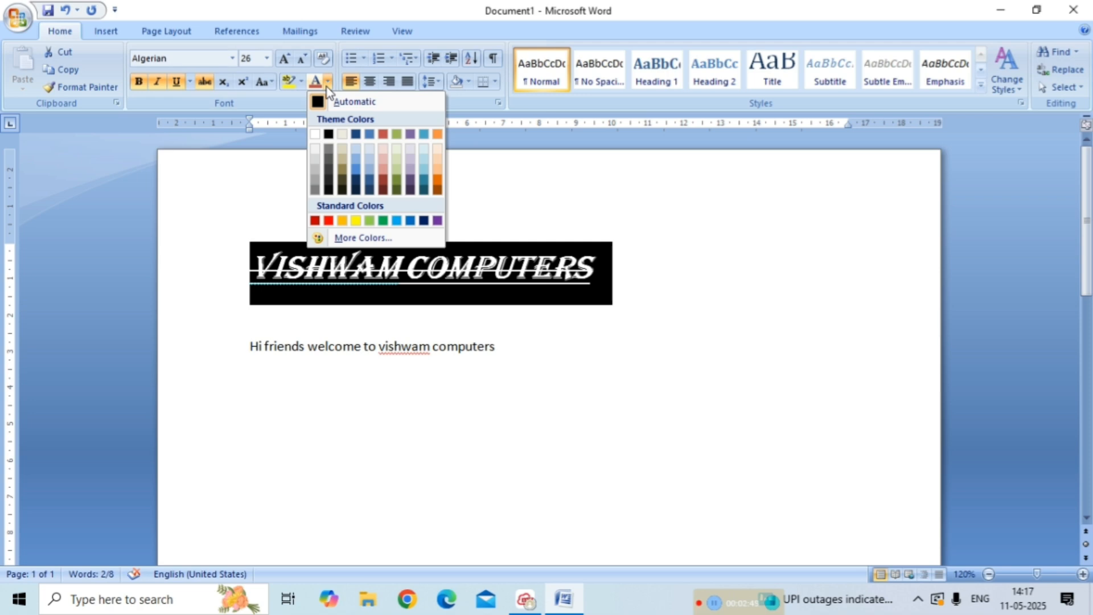
left_click(312, 222)
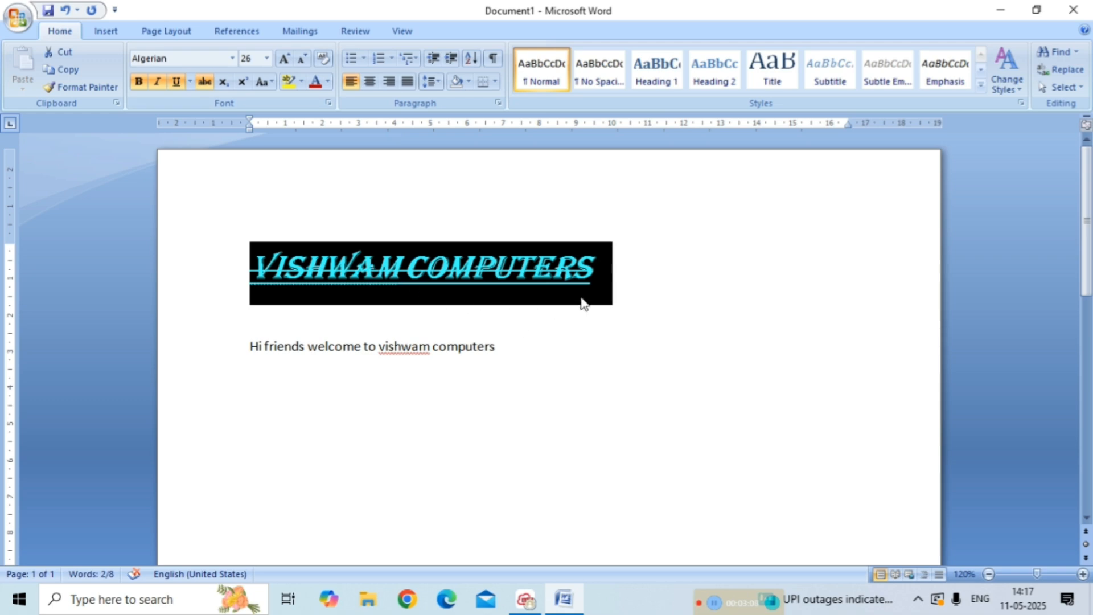
left_click(619, 289)
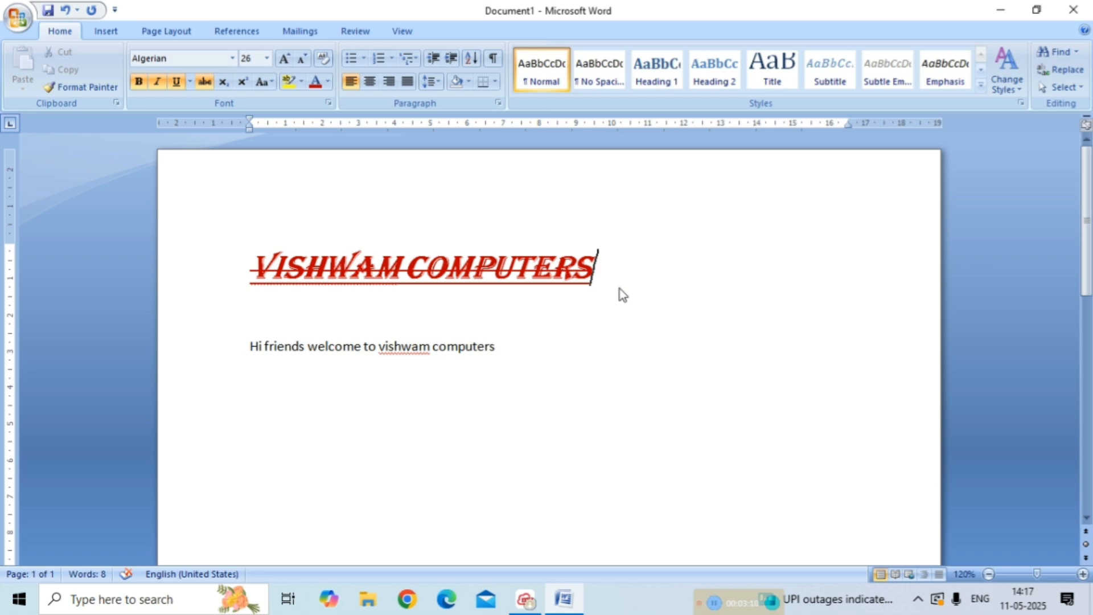
Start a bulleted list on the empty line directly below the heading
key("Return")
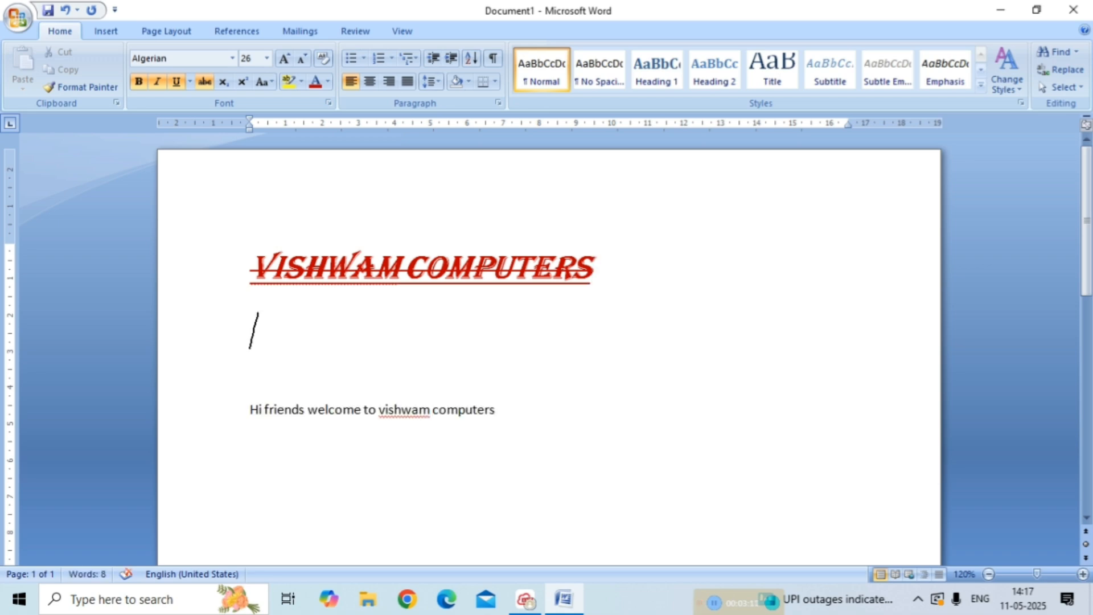
key("BackSpace")
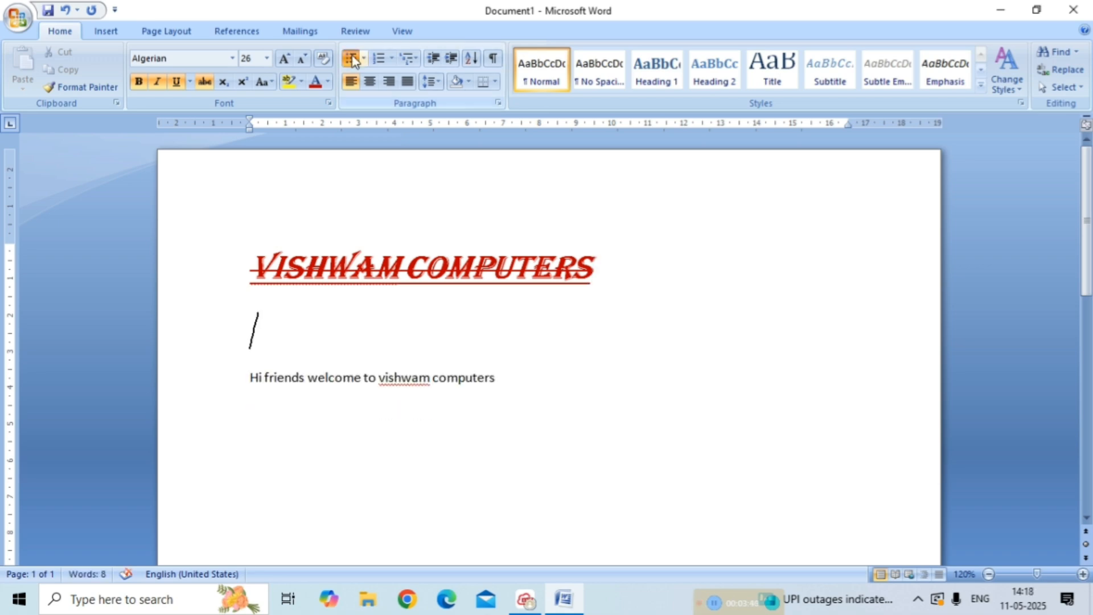
left_click(350, 57)
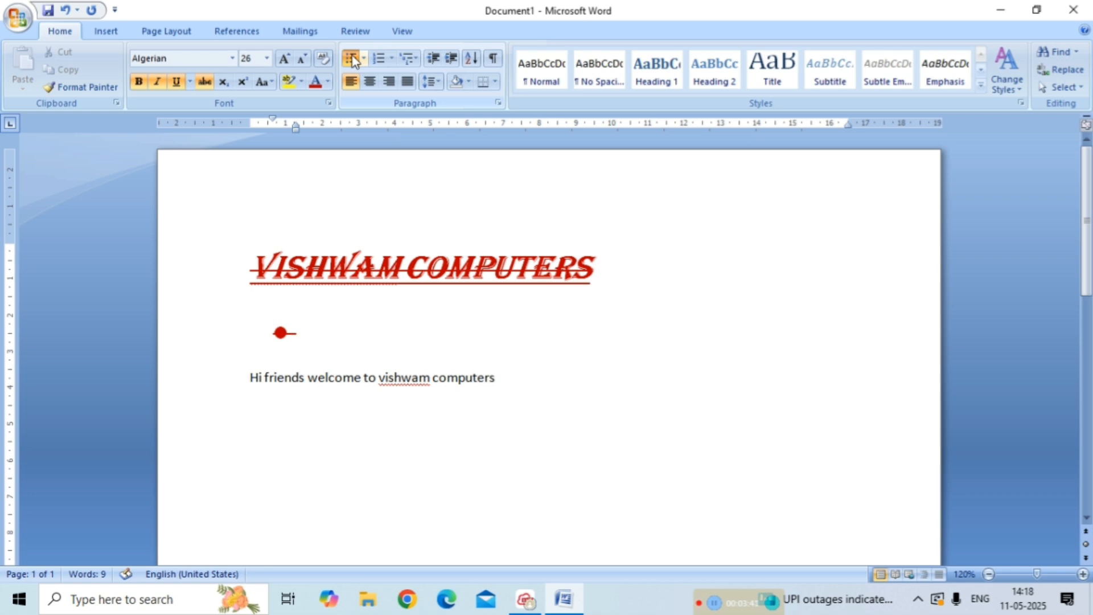
Enter "Sales" as the first bullet item and remove its strikethrough formatting
type("SA")
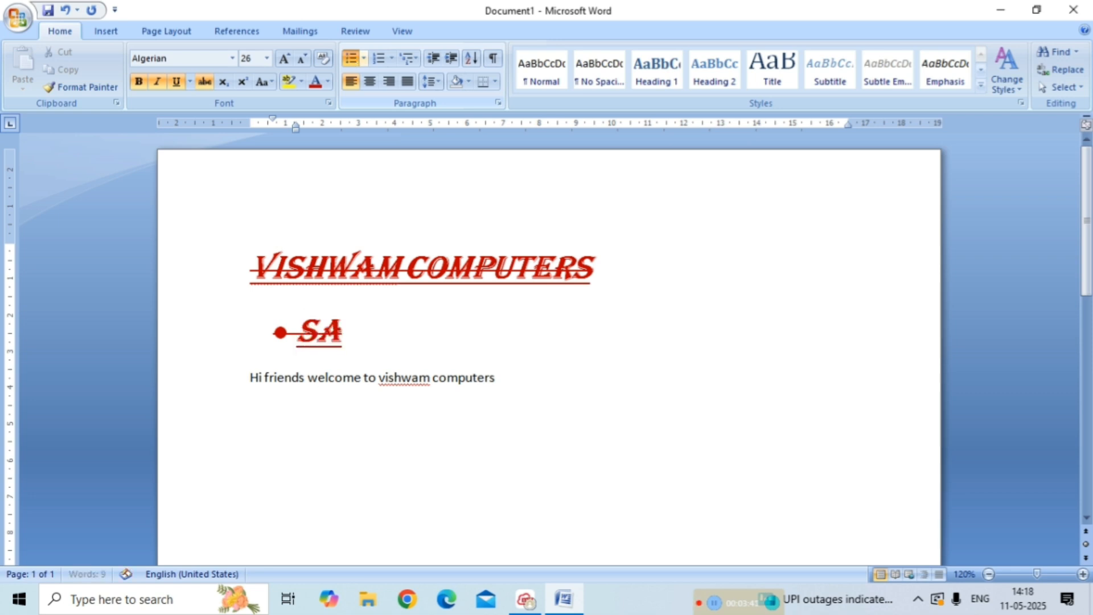
type("LES")
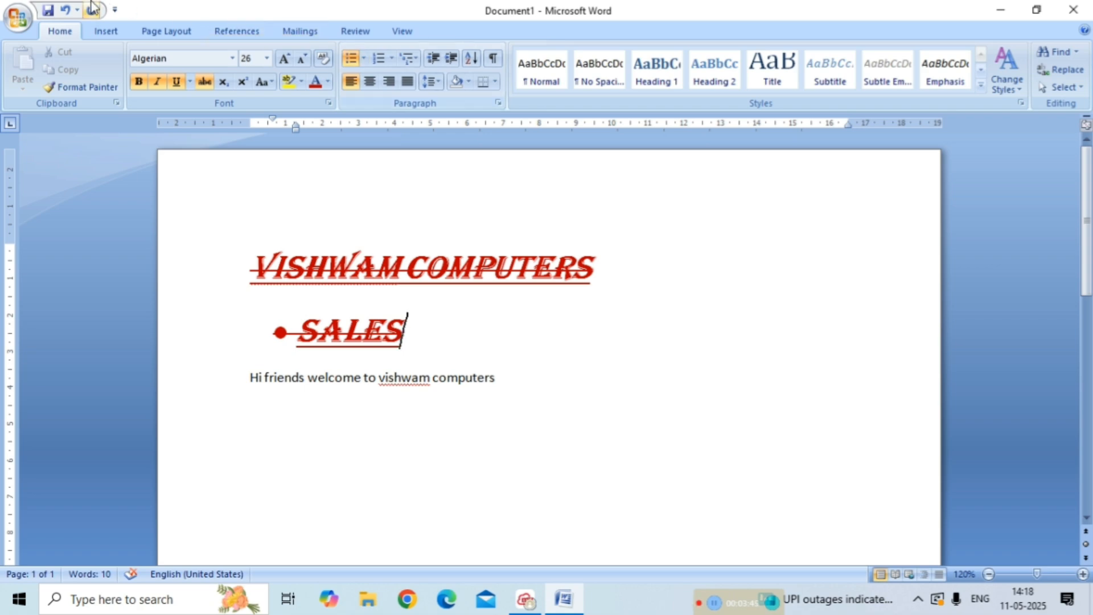
double_click(363, 325)
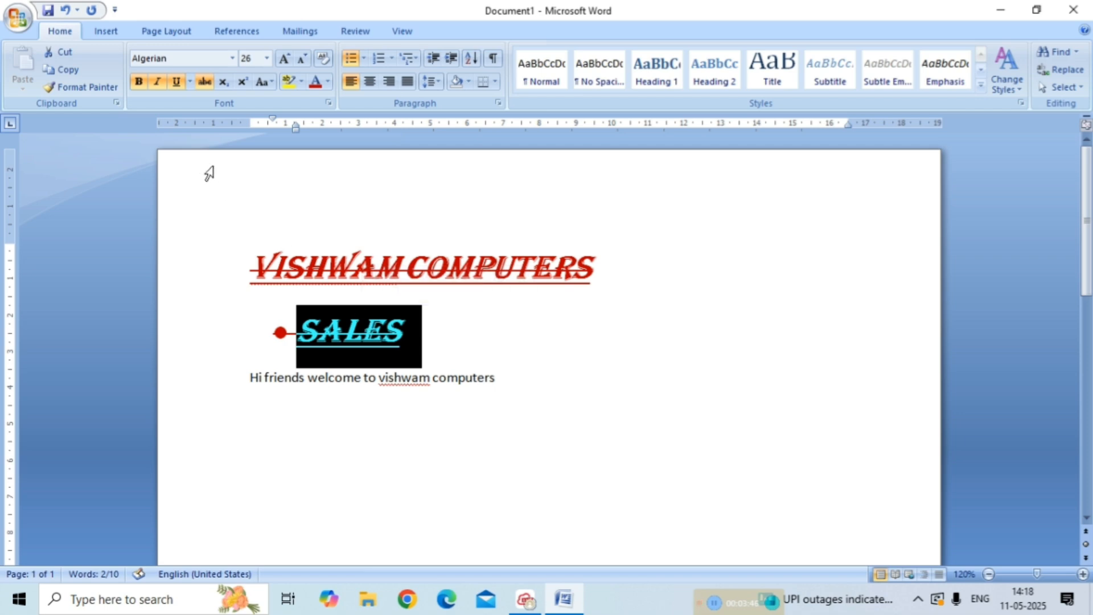
left_click(211, 80)
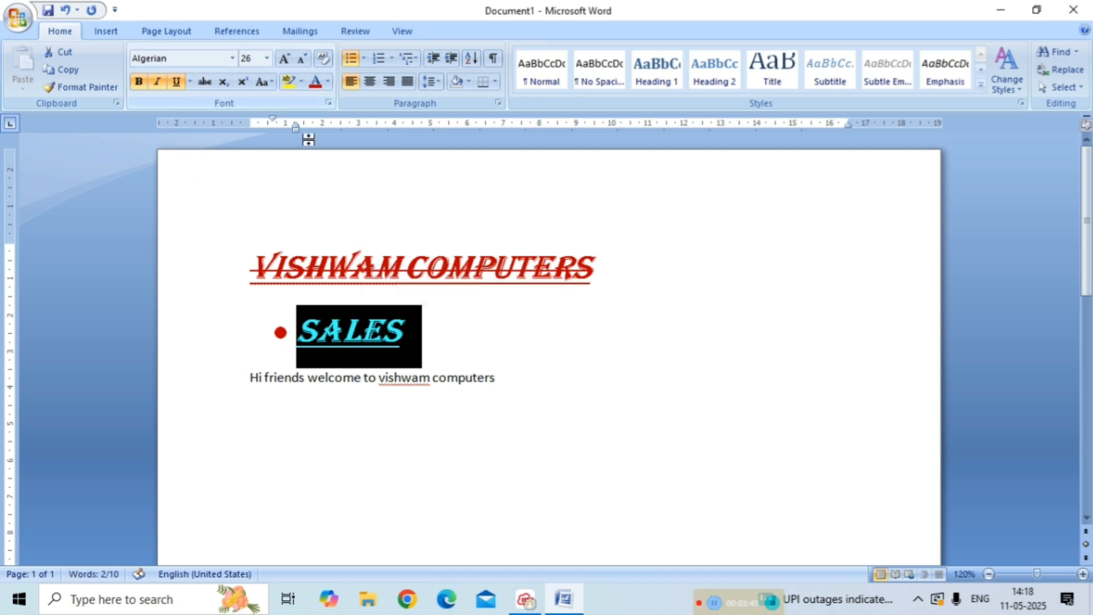
left_click(487, 335)
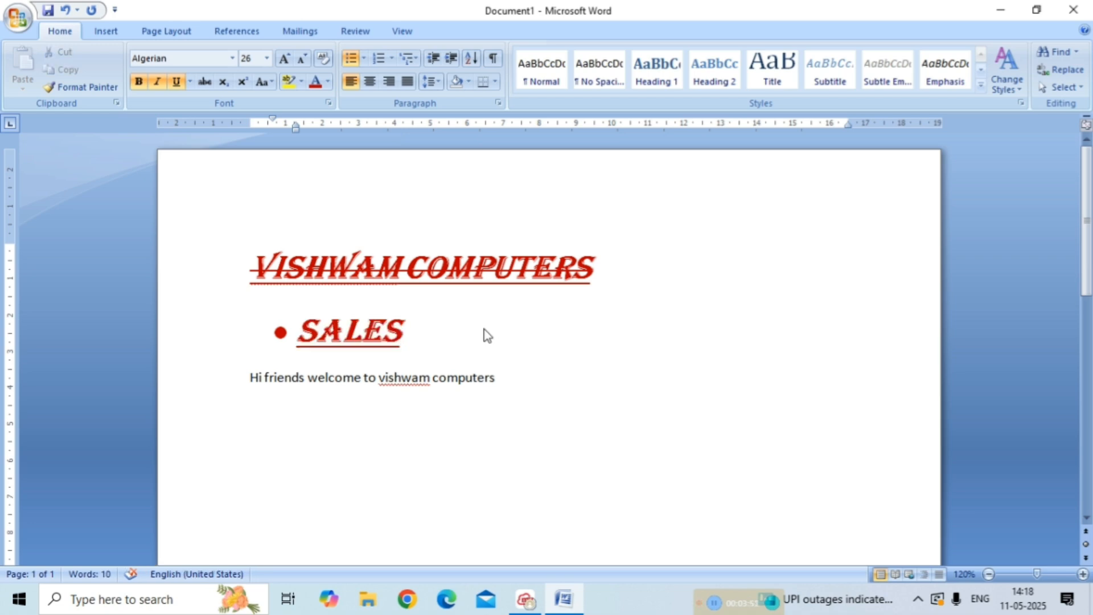
Add two more bullet items below "Sales", reading "Service" and "Teachhing"
key("Return")
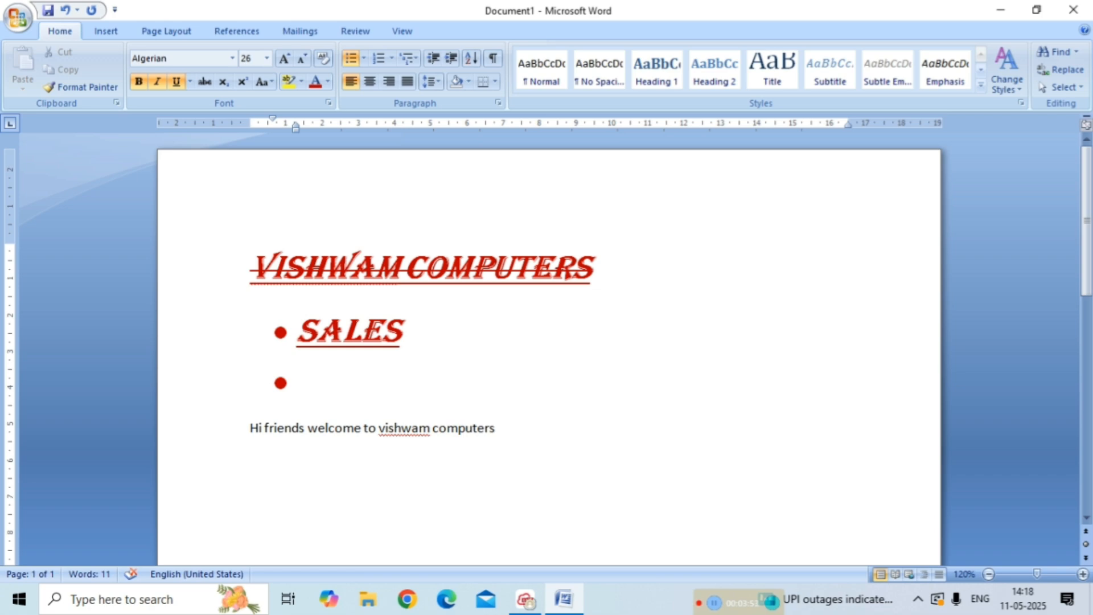
type("SERV")
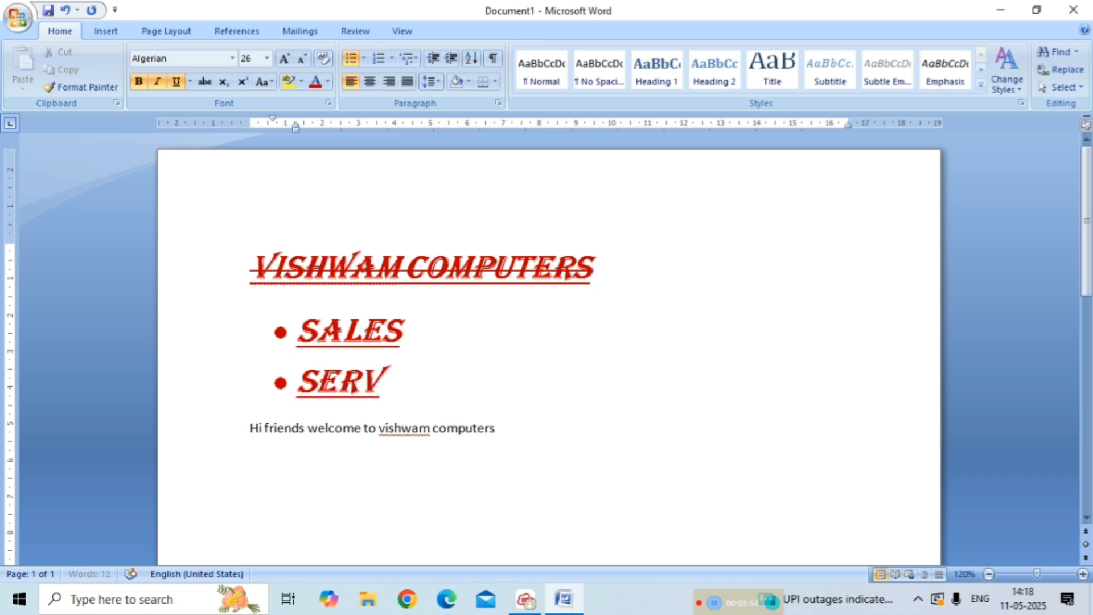
type("ICE")
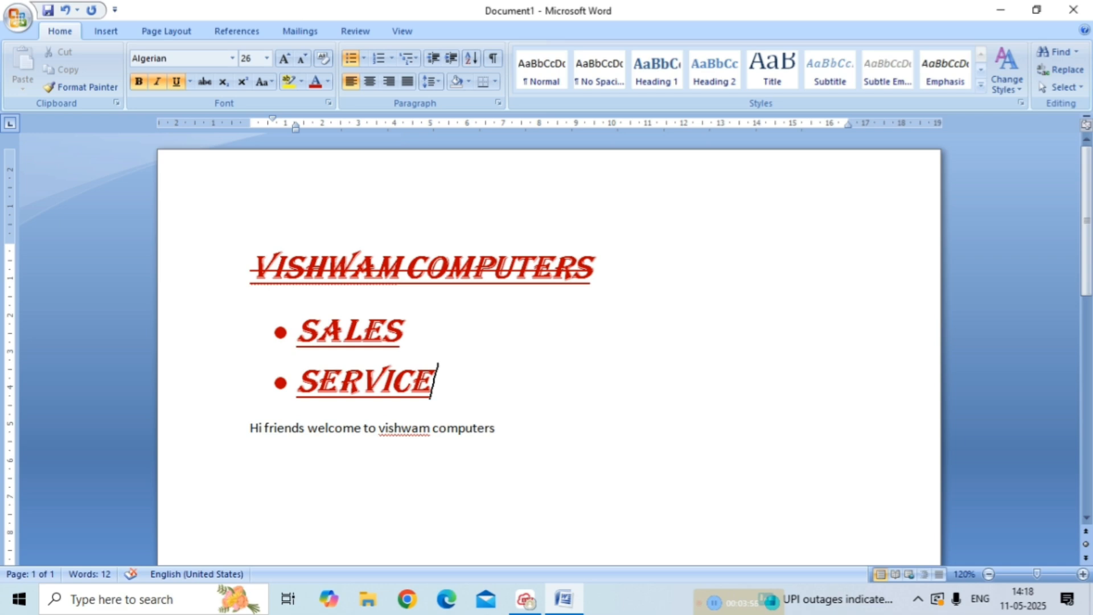
key("Return")
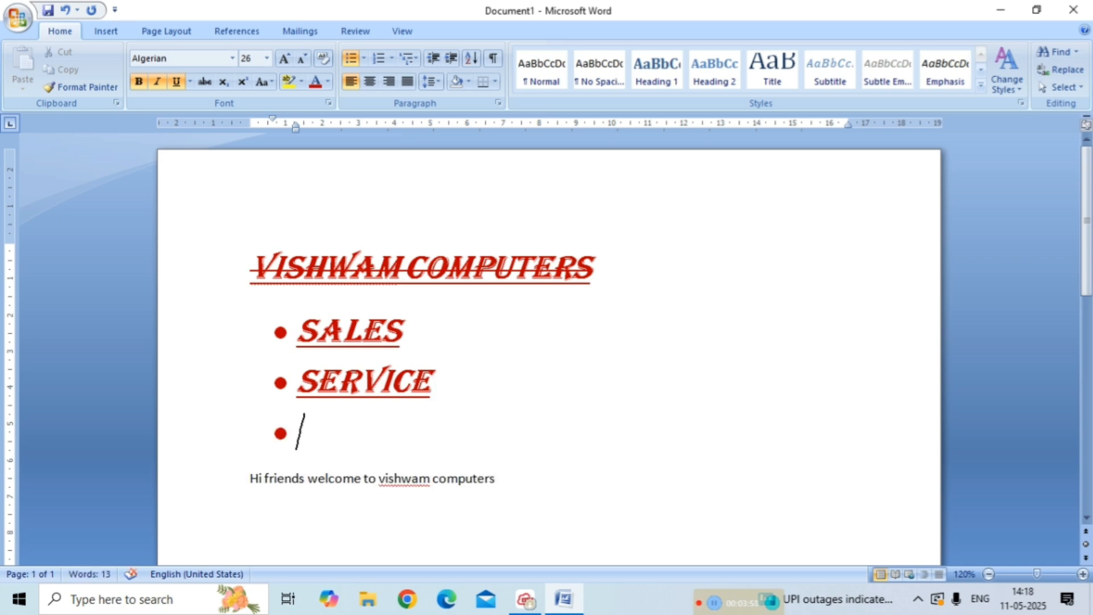
type("TEC")
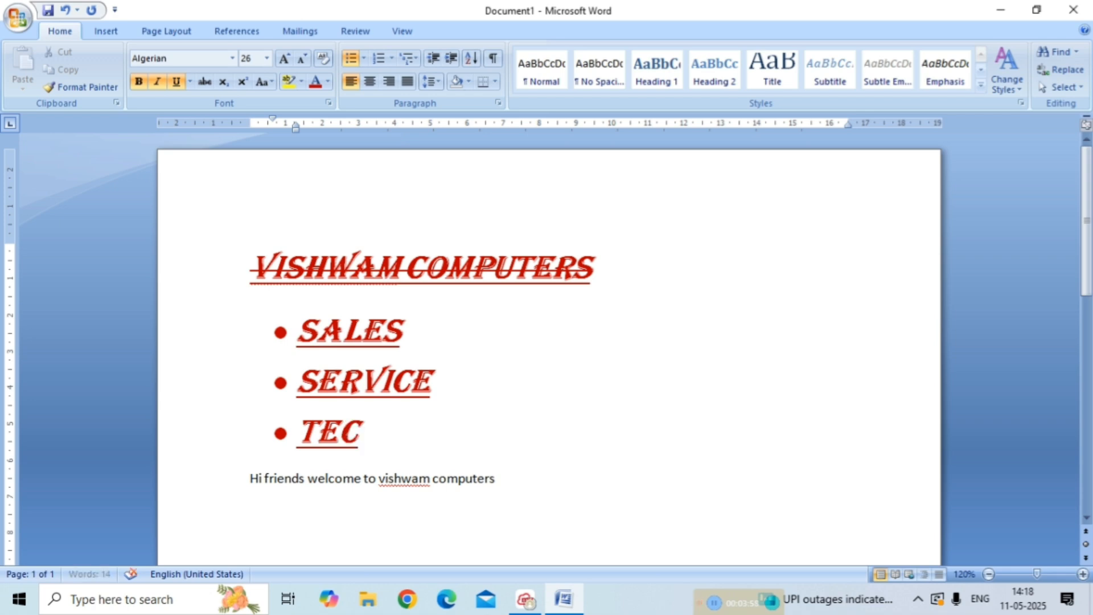
key("BackSpace")
type("ACHHIN")
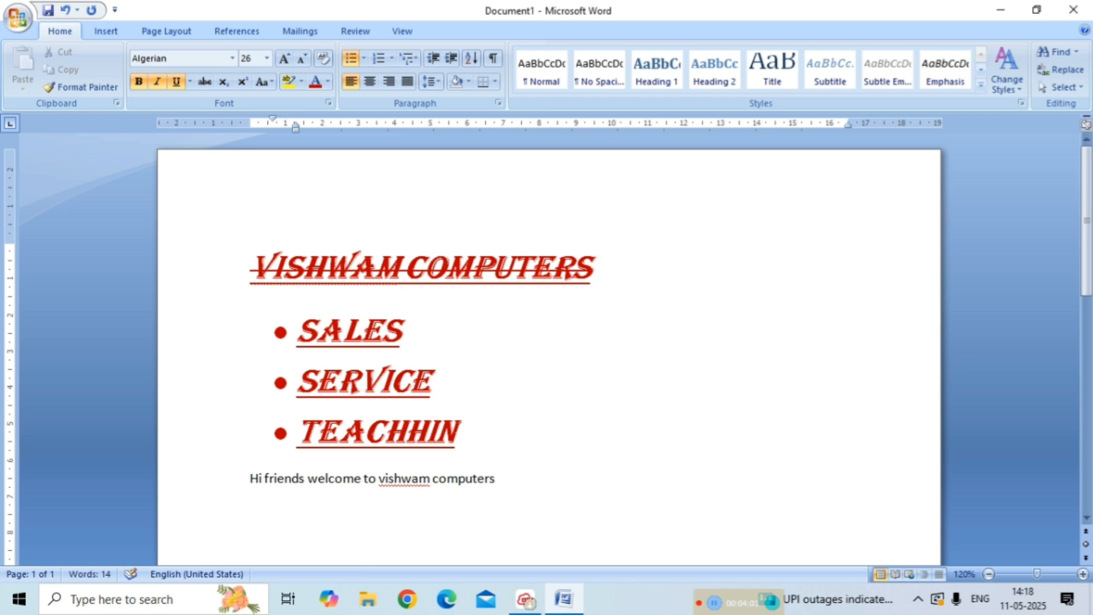
type("G")
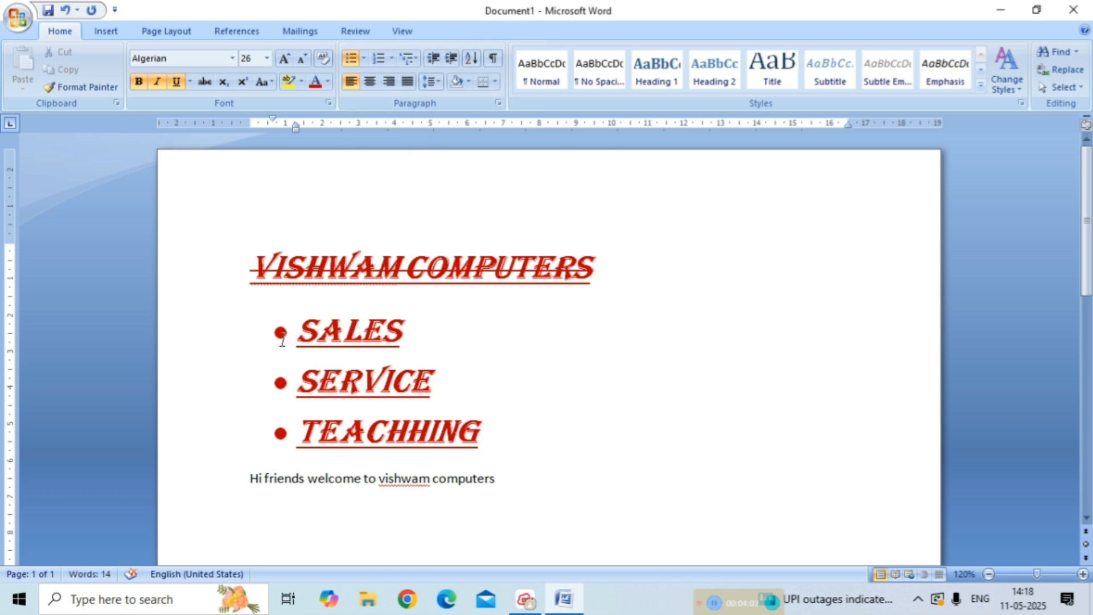
Try centered, right and justified alignment on the "Vishwam computers" heading, finishing with it centered
left_click(246, 271)
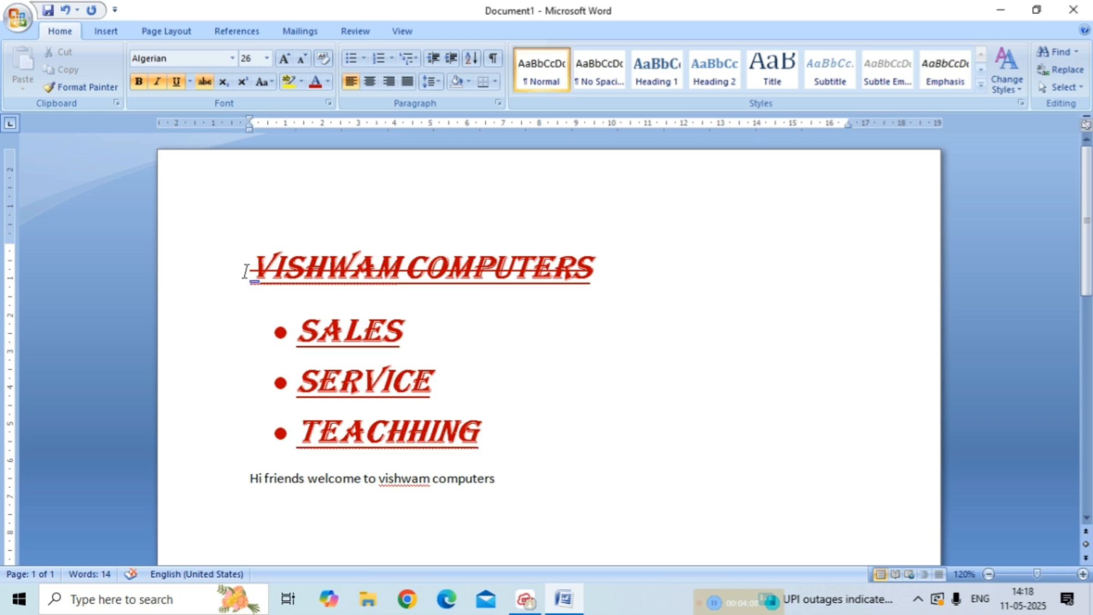
left_click(370, 83)
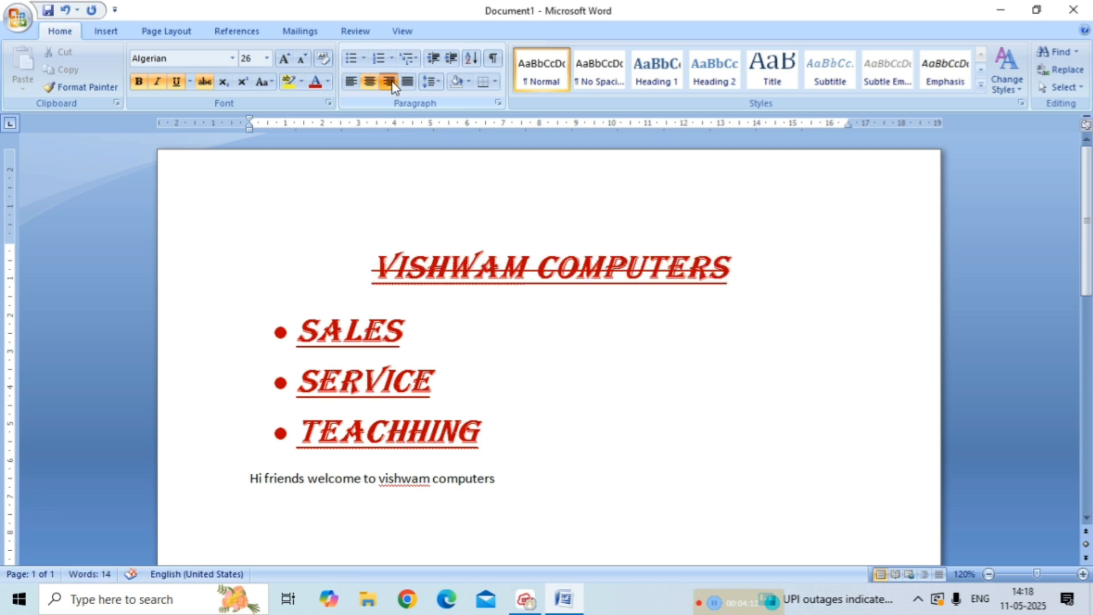
left_click(389, 82)
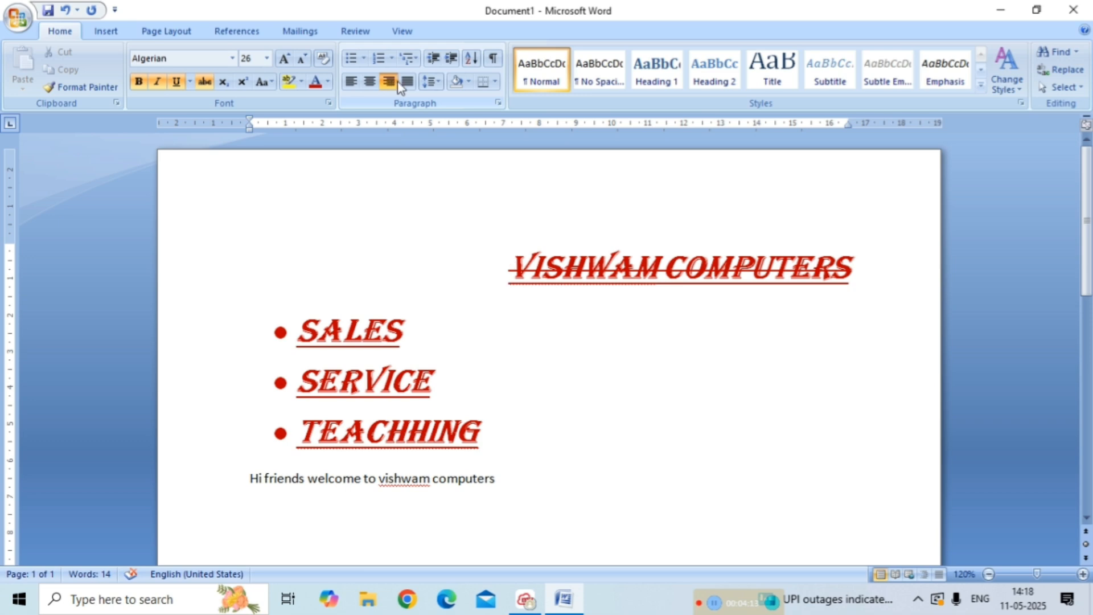
left_click(408, 83)
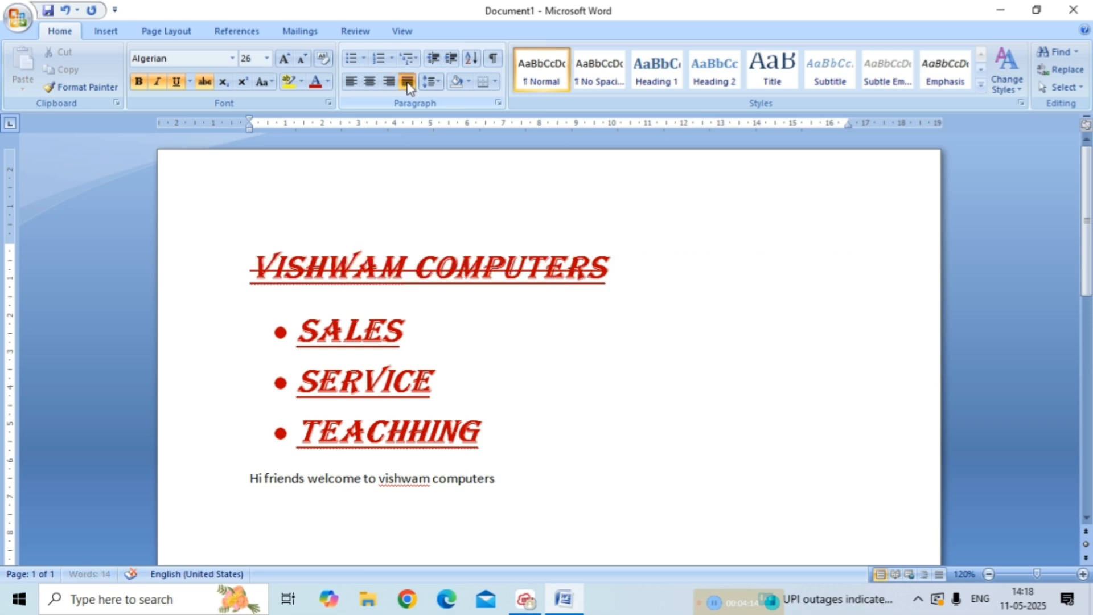
left_click(370, 91)
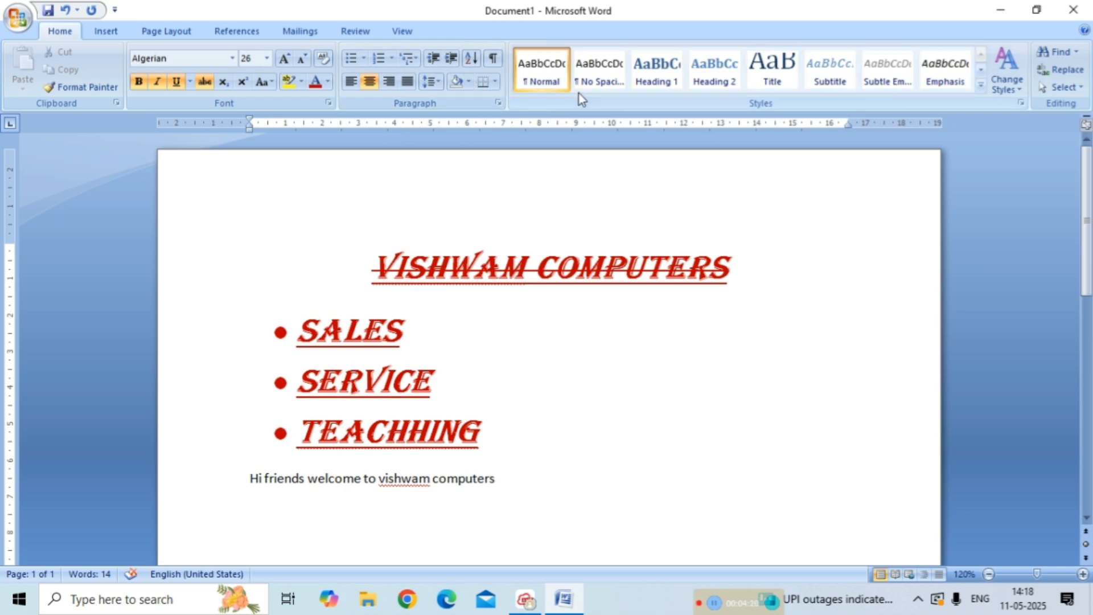
Increase the left indent of the line "Hi friends welcome to vishwam computers" to about 5 cm
left_click(270, 340)
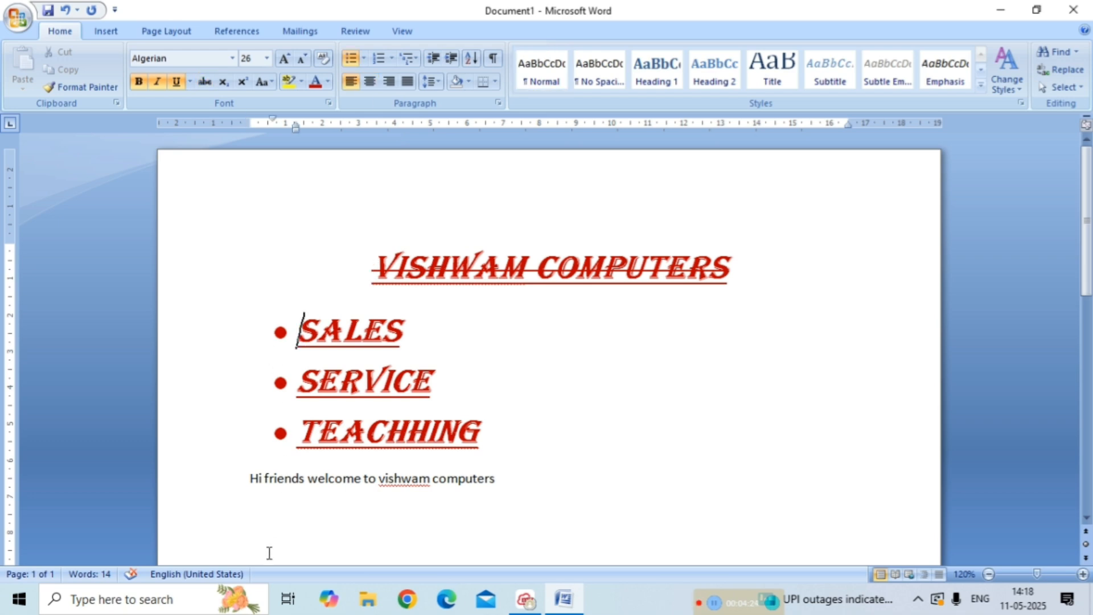
left_click(249, 477)
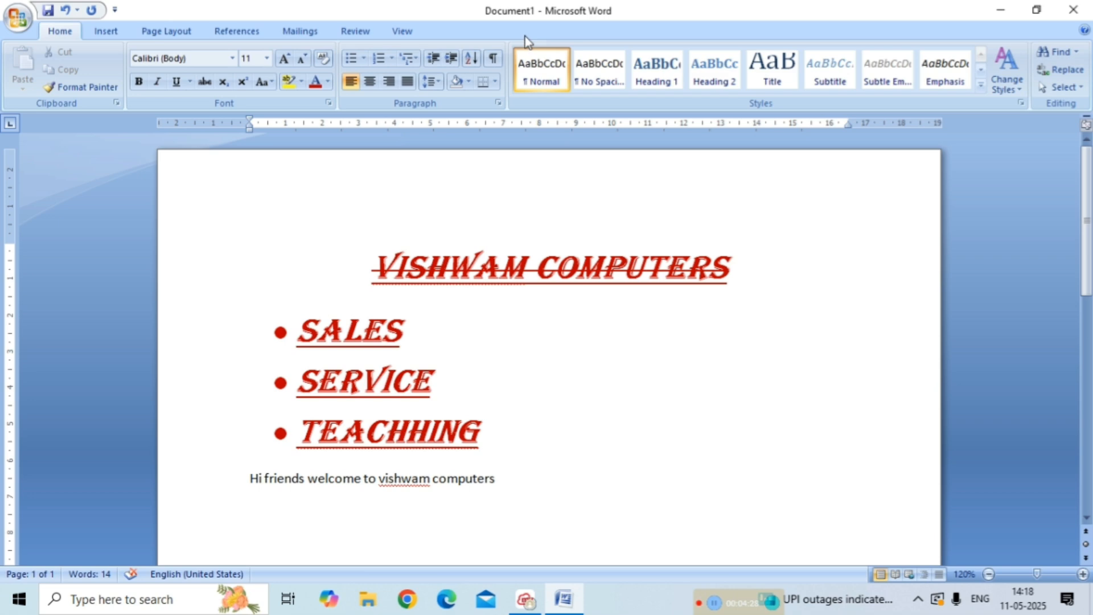
left_click(452, 60)
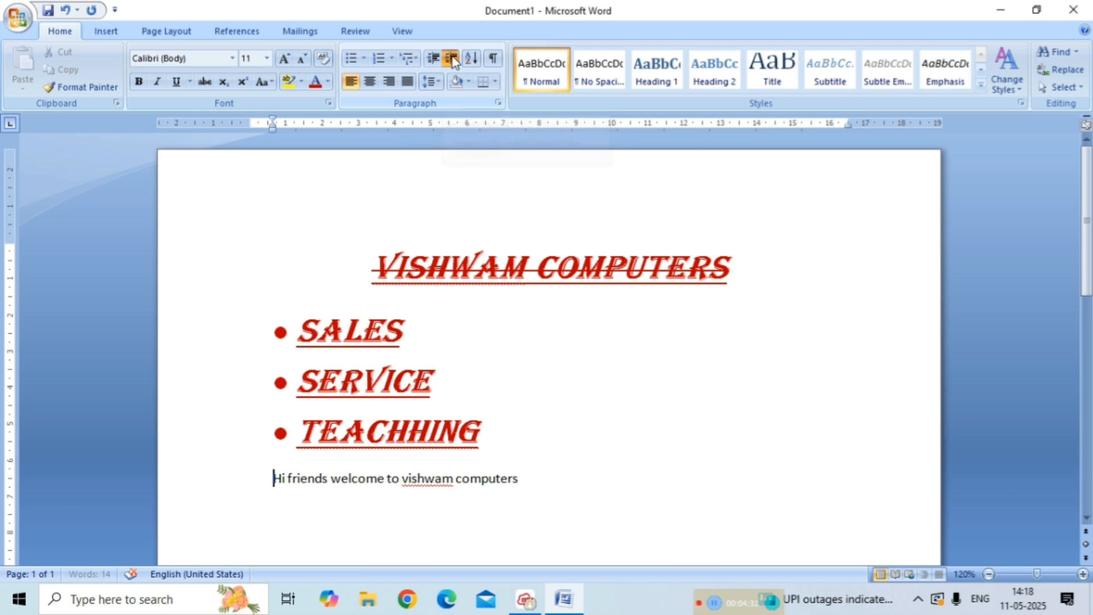
left_click(453, 60)
left_click(453, 60)
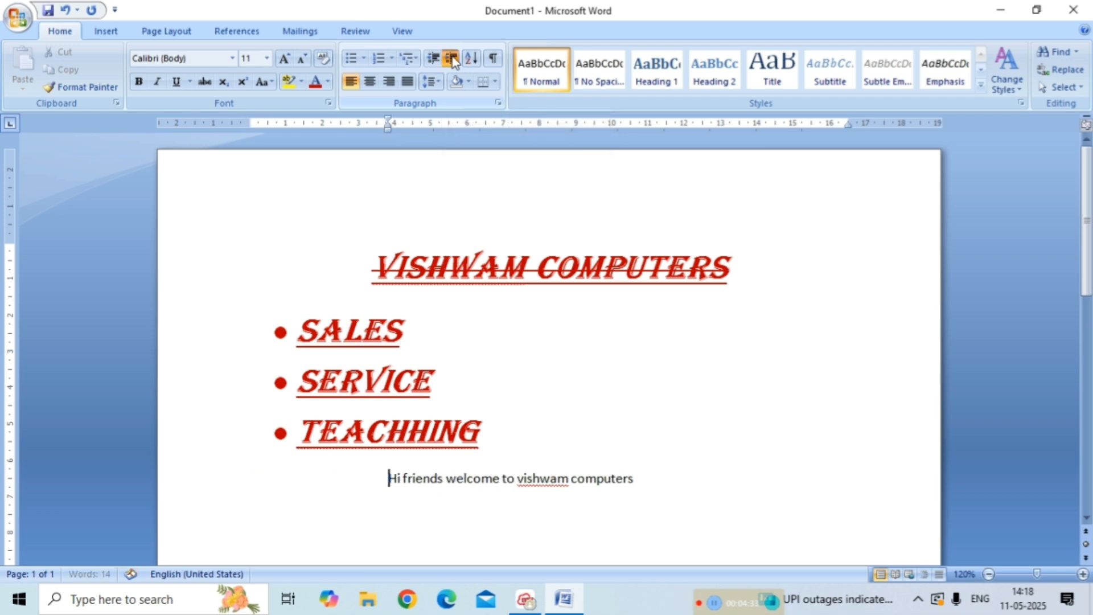
left_click(452, 59)
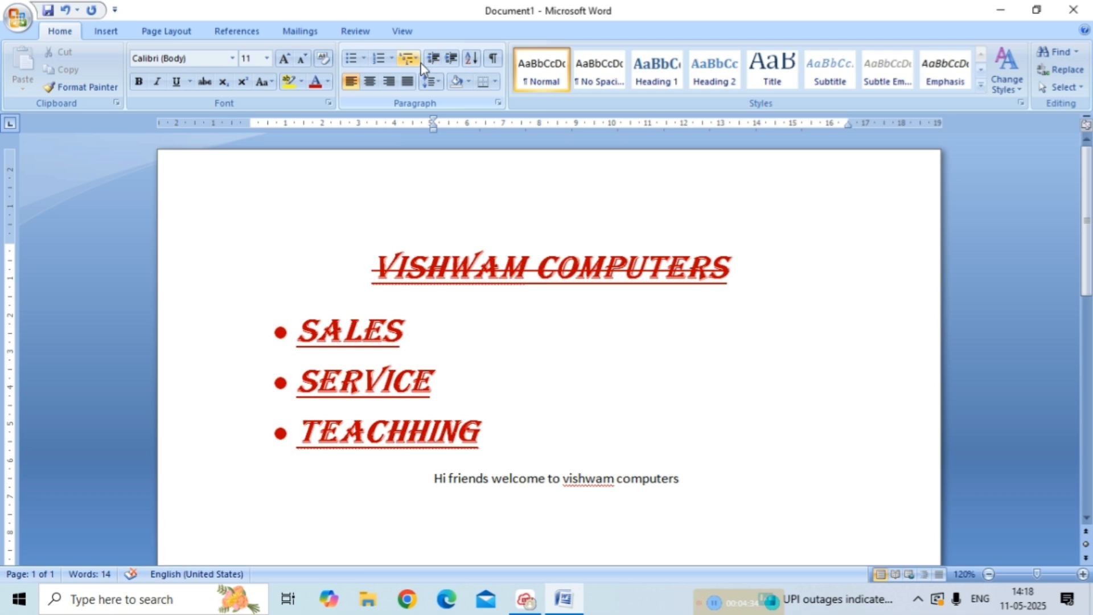
Decrease the indent of the "Hi friends welcome to vishwam computers" line back to the left margin
left_click(433, 59)
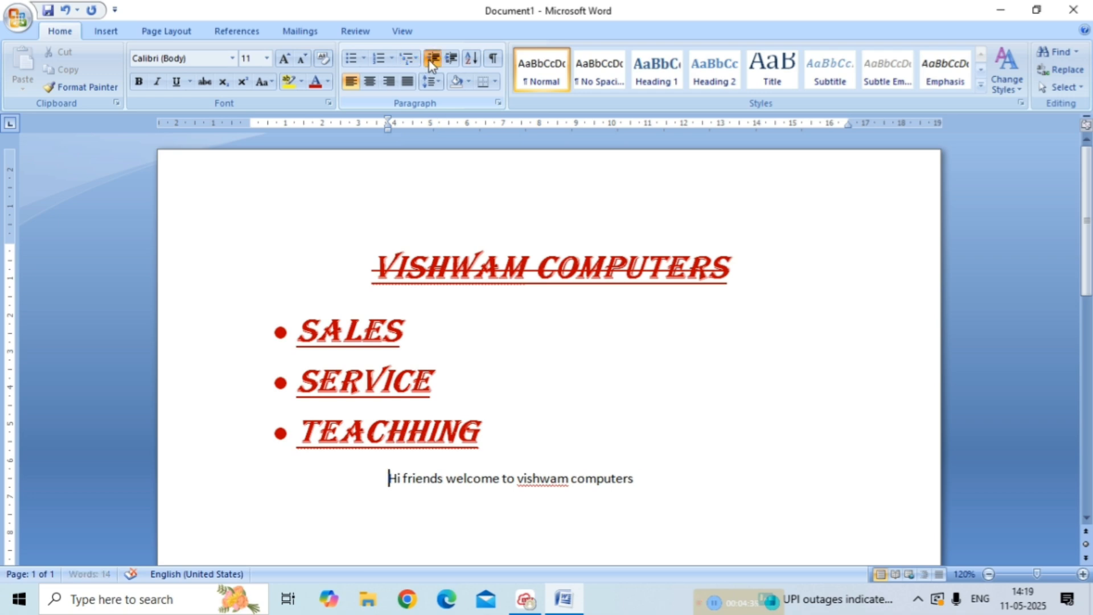
left_click(432, 59)
left_click(432, 59)
left_click(432, 60)
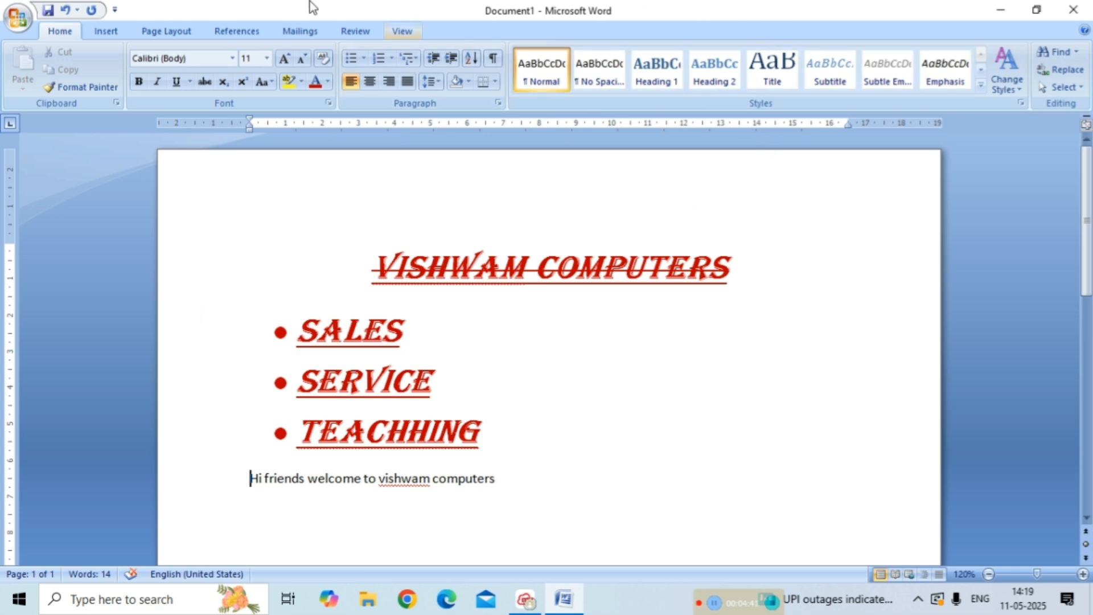
Save the document to the Desktop as a Word Document named "Vishwam computers"
left_click(9, 25)
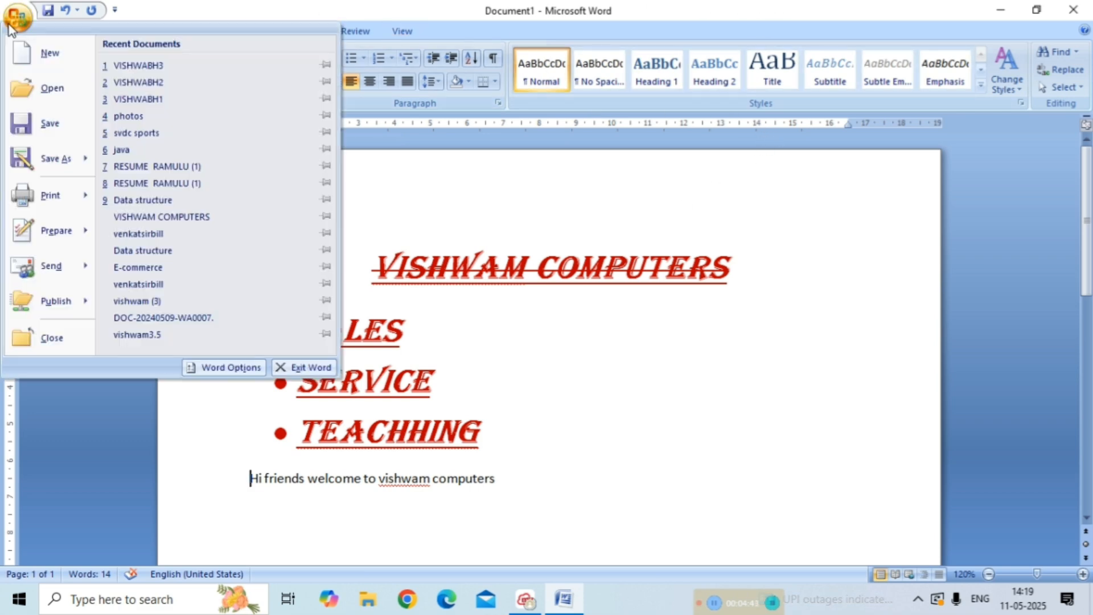
left_click(51, 121)
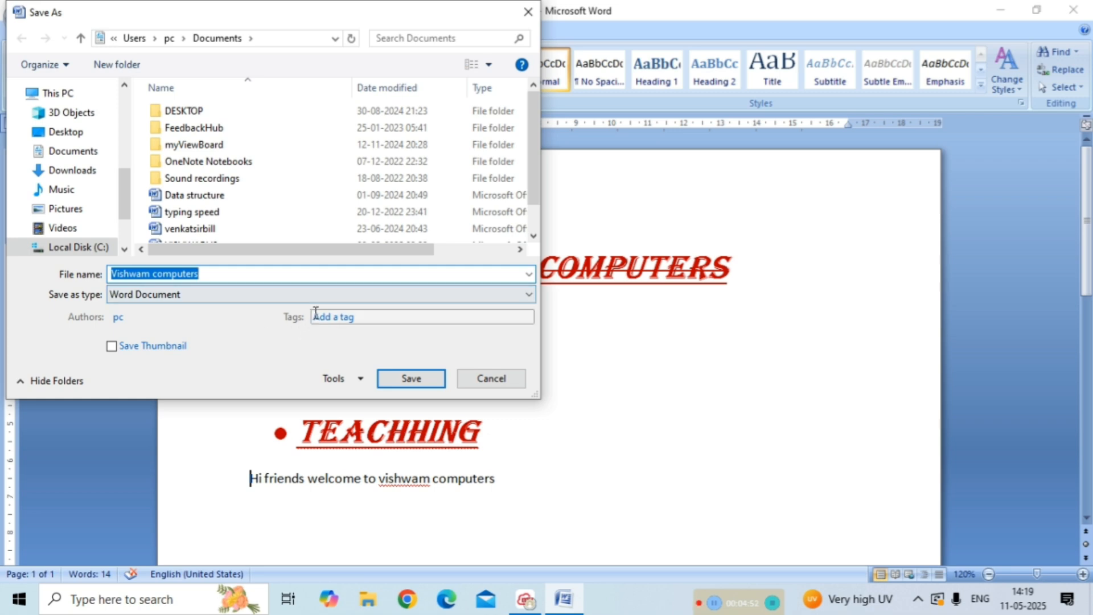
left_click(81, 138)
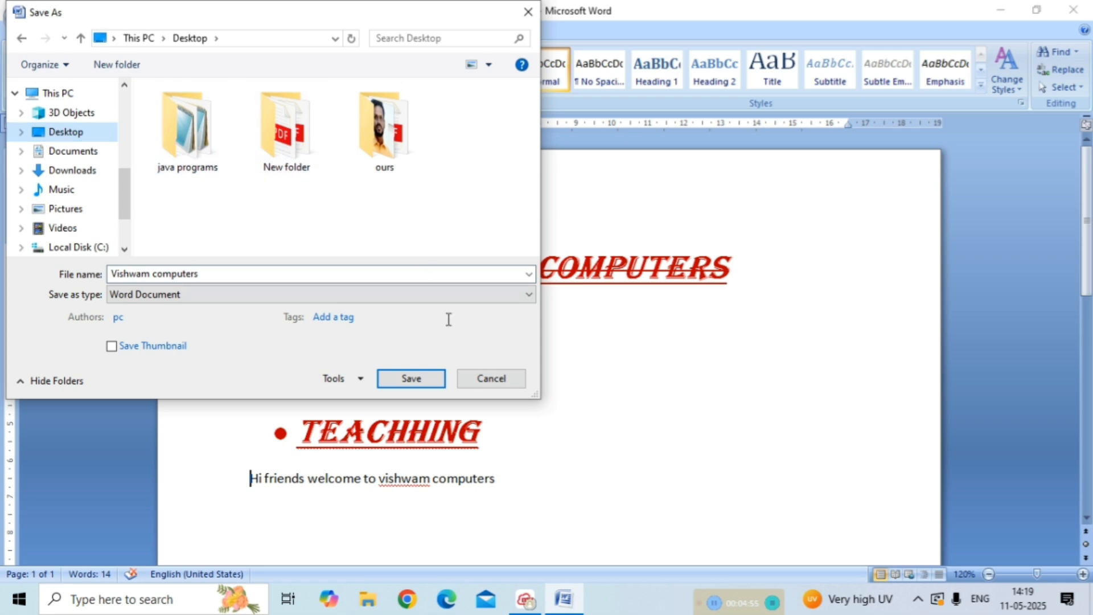
left_click(434, 381)
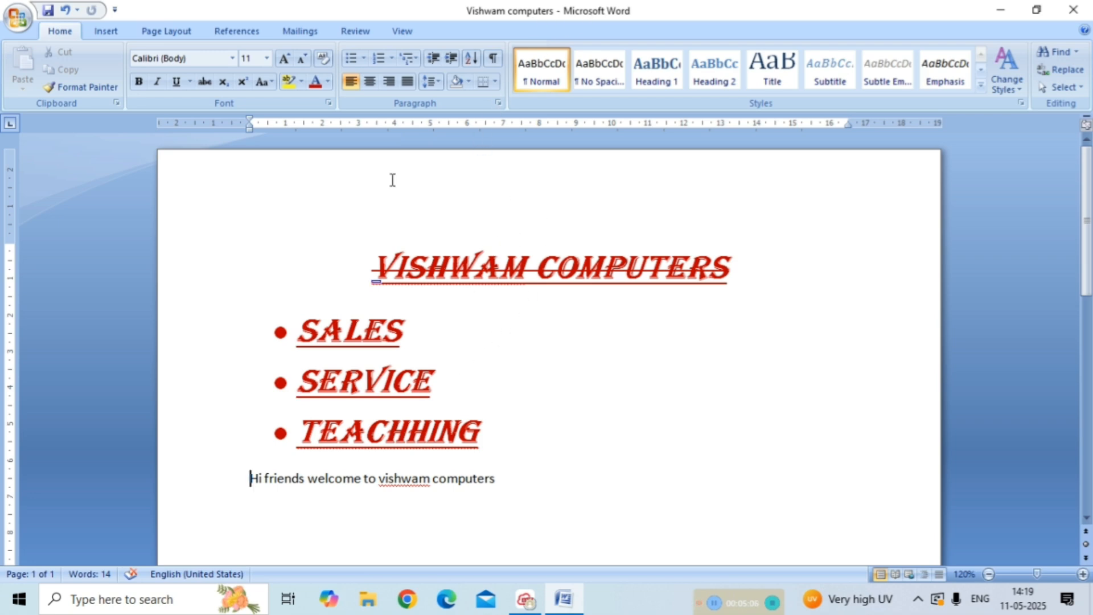
left_click(234, 33)
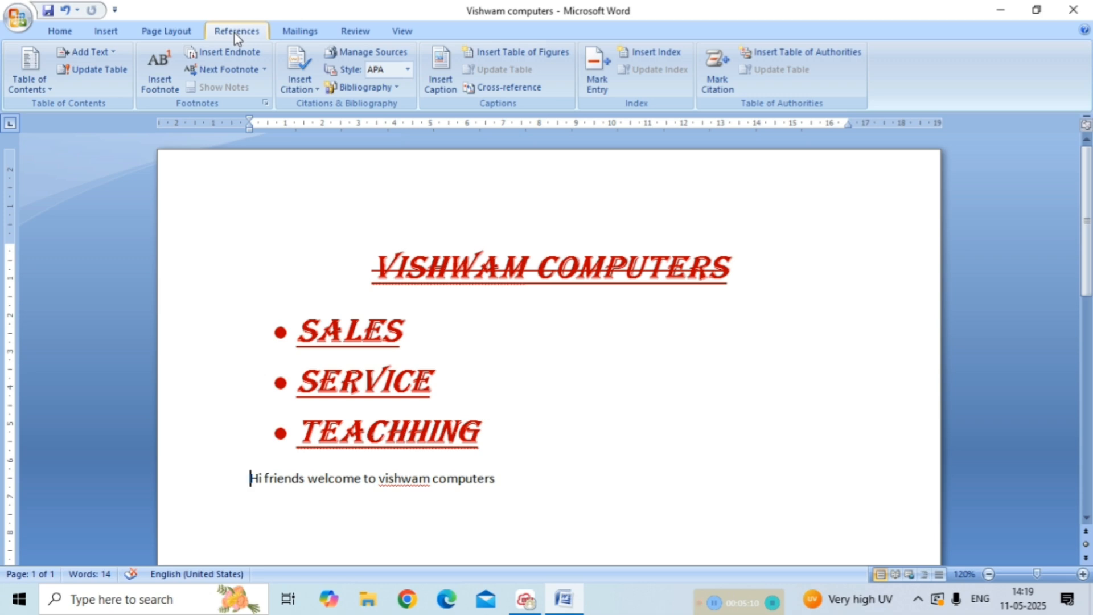
left_click(317, 30)
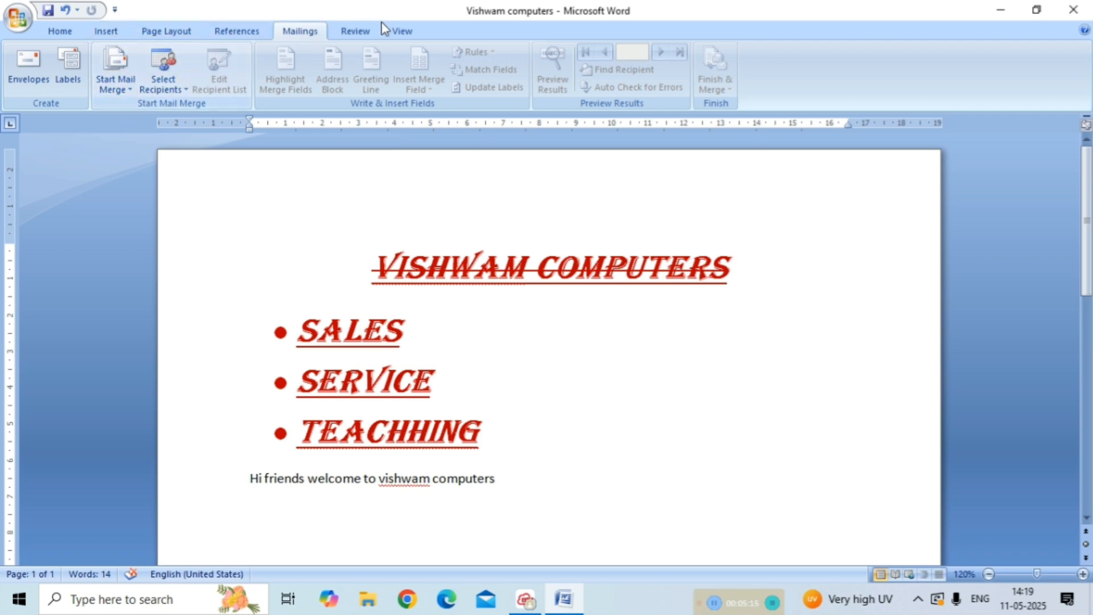
Run the spelling and grammar check on the document and close it without making any changes
left_click(356, 32)
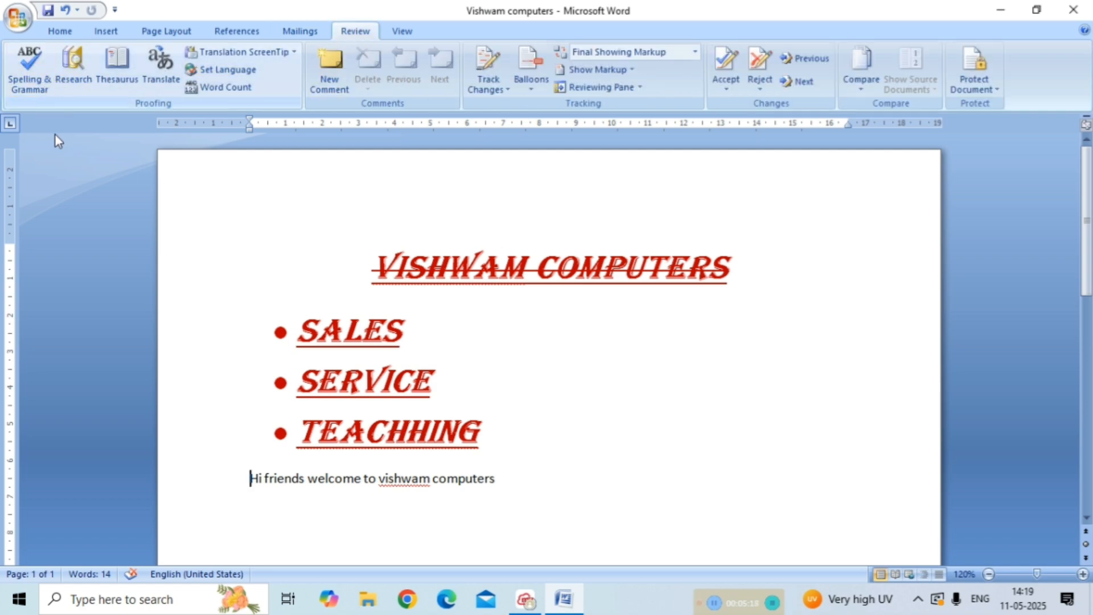
left_click(23, 84)
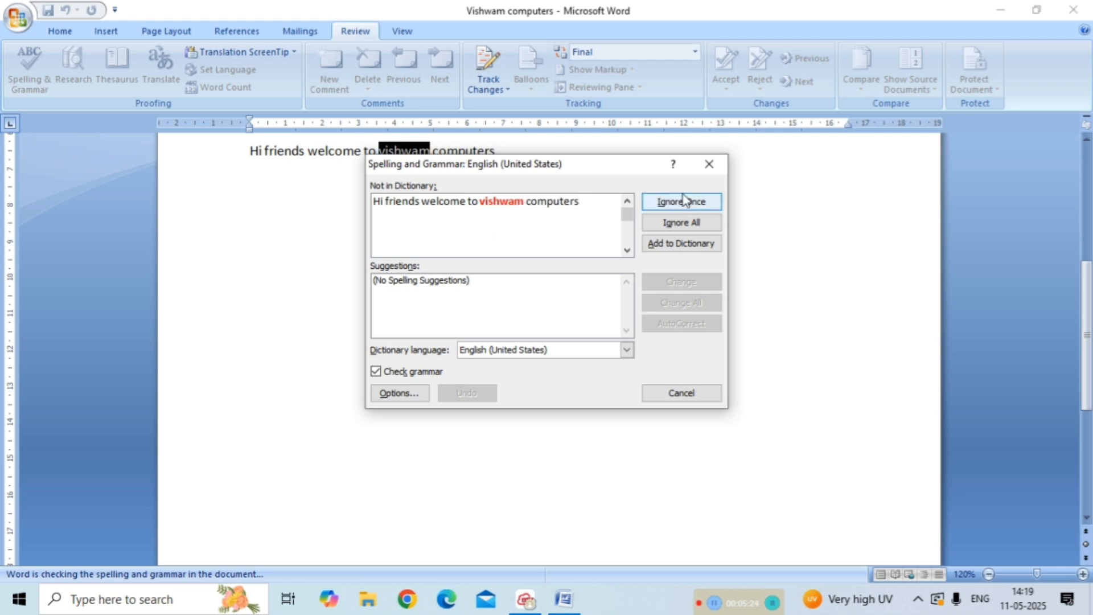
left_click(709, 170)
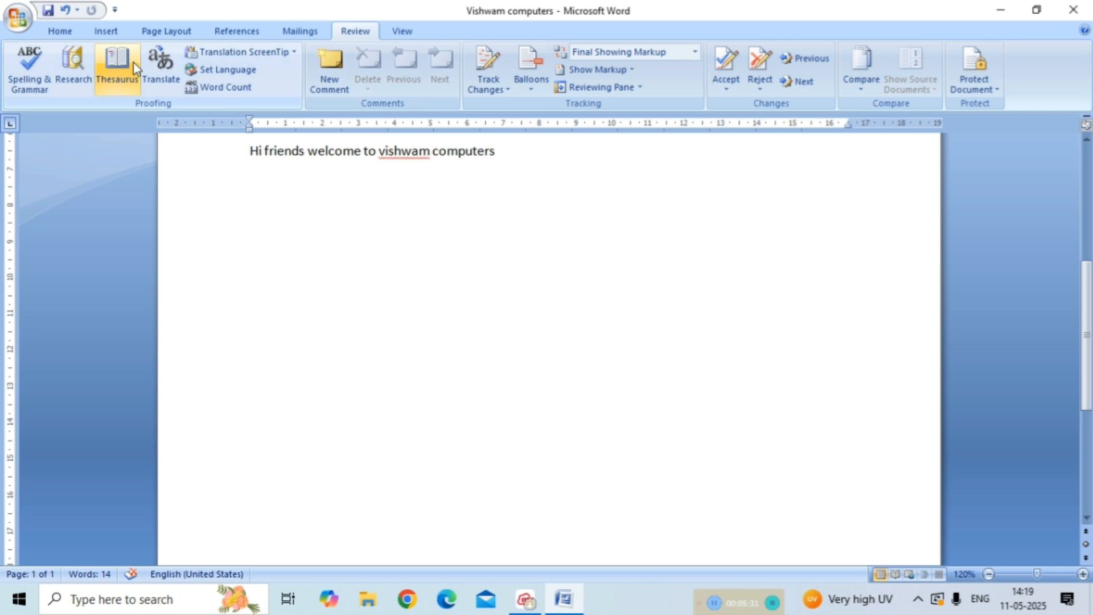
Close the "Vishwam computers" document window and return to the Windows desktop
left_click(57, 32)
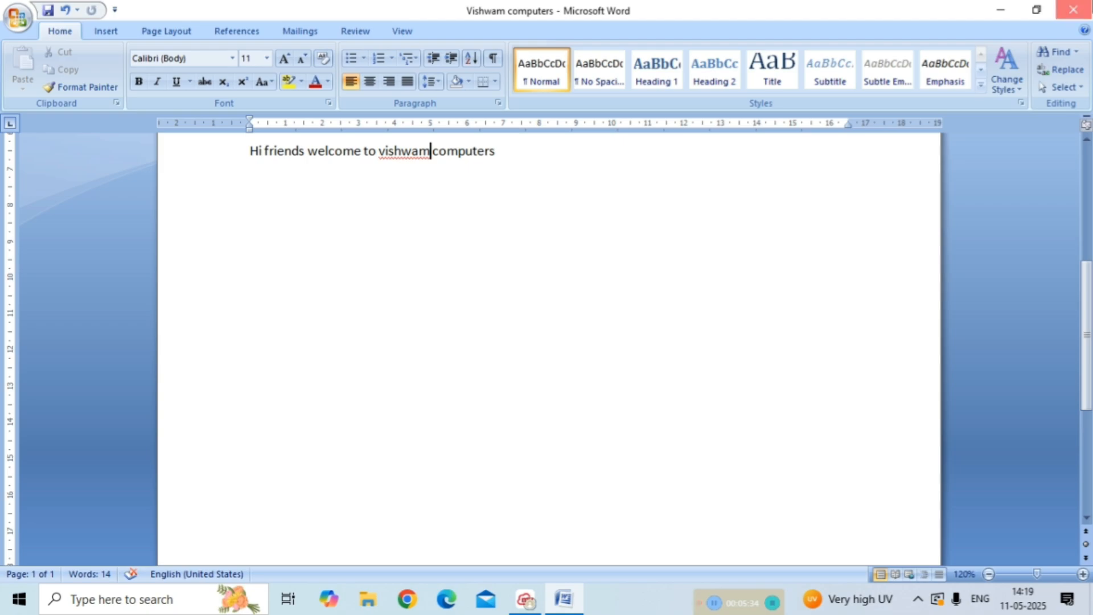
left_click(1073, 10)
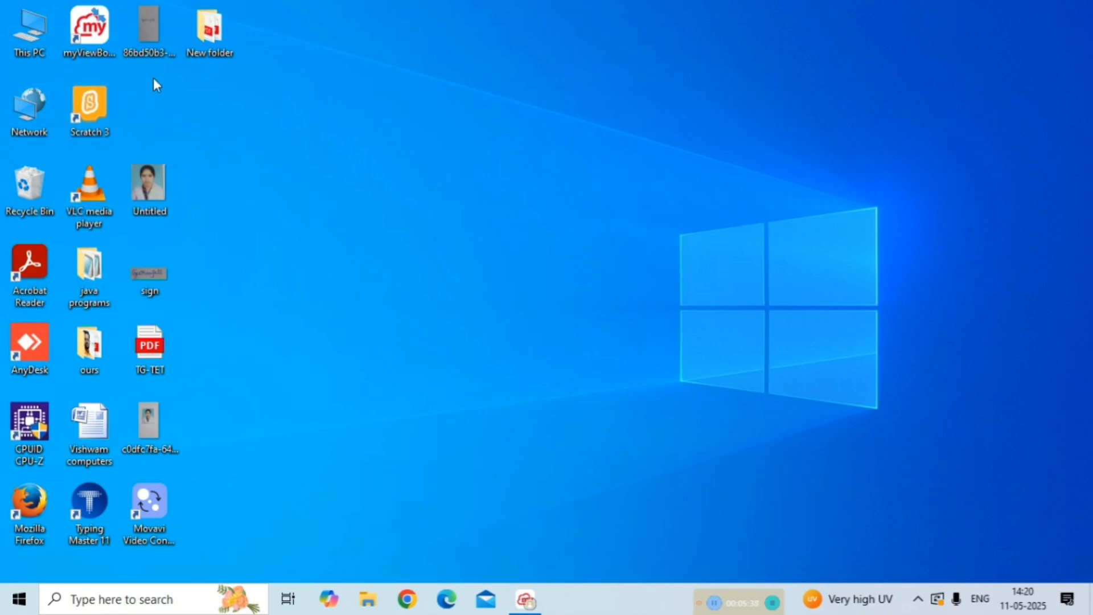
Examine the file type in the properties of the "Vishwam computers" file on the desktop and close the properties without changes
double_click(93, 431)
right_click(92, 432)
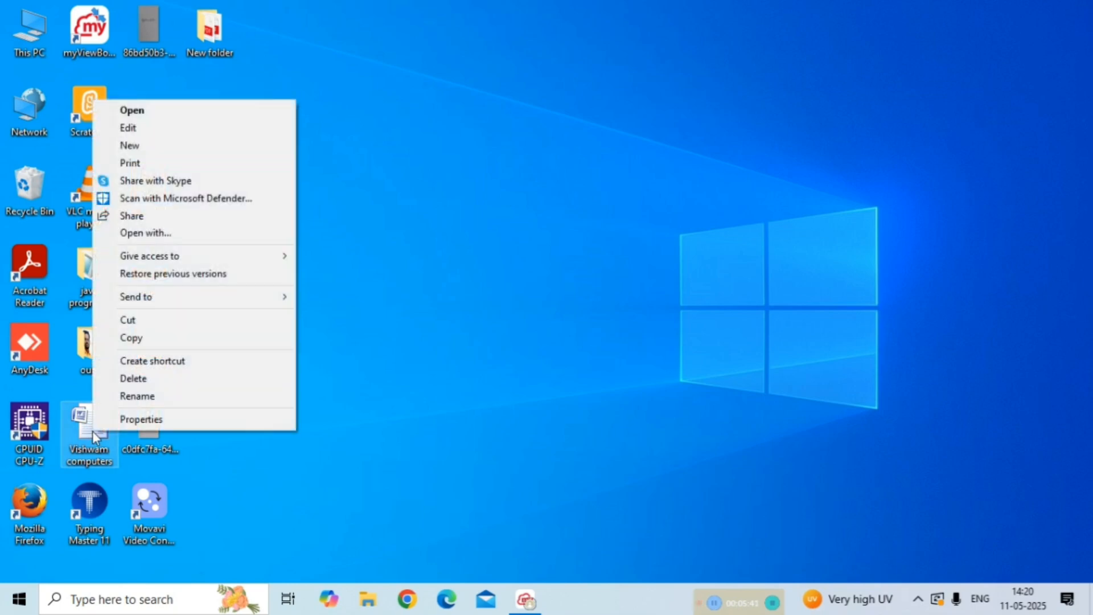
left_click(140, 417)
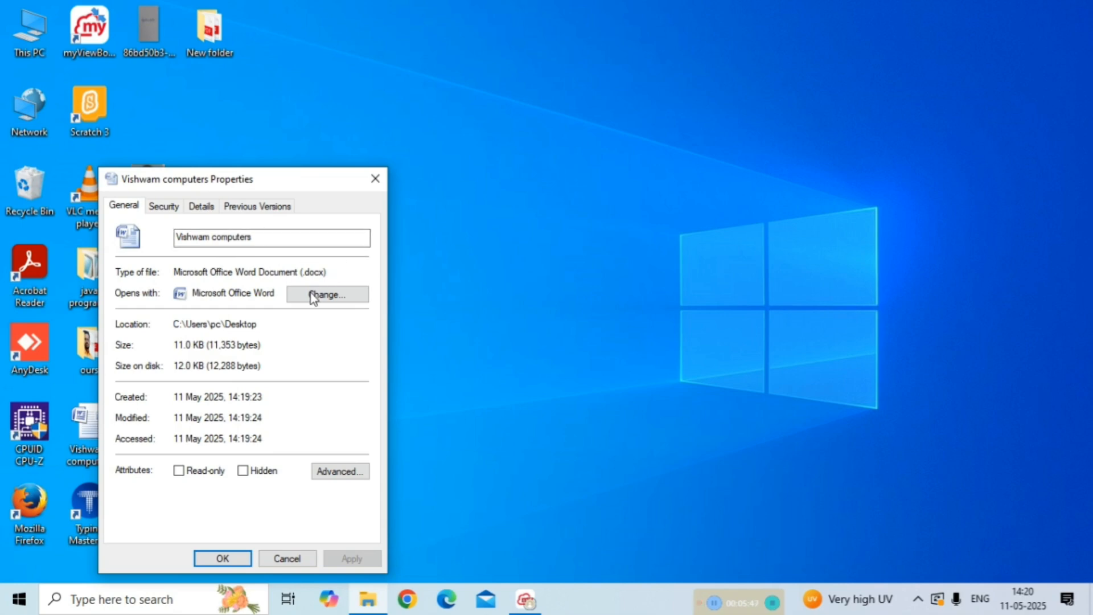
double_click(314, 272)
left_click(338, 270)
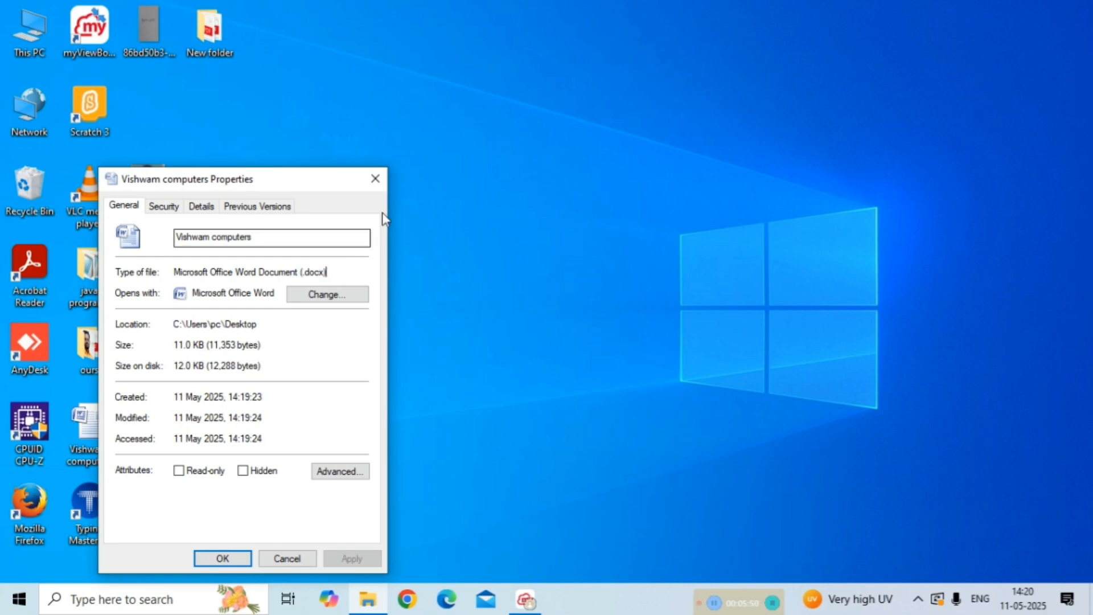
left_click(381, 185)
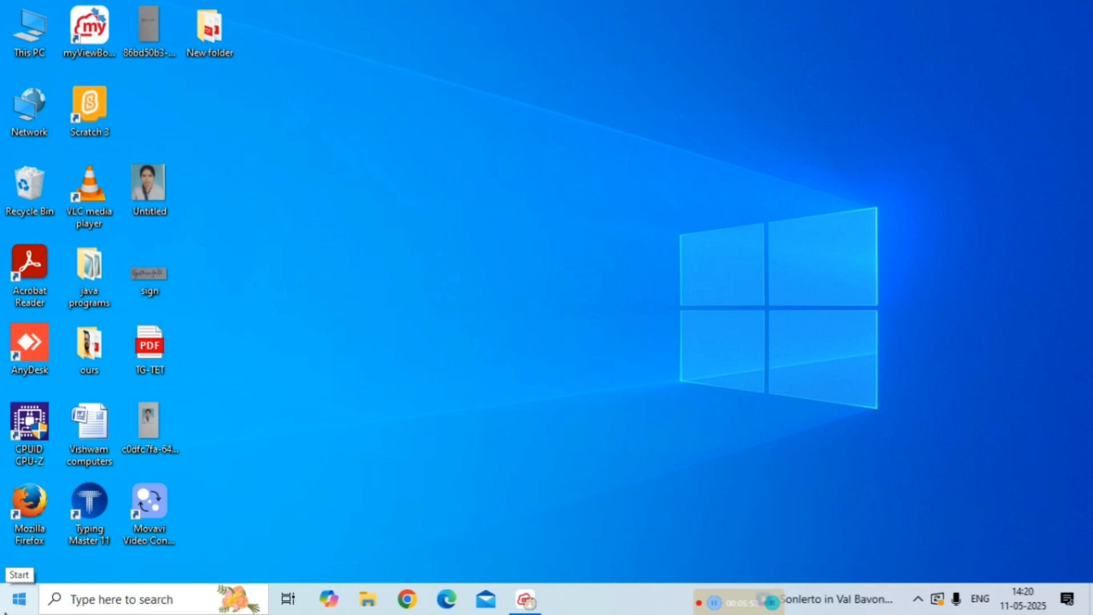
Search for "wor", open WordPad in a maximized window, and close it again
left_click(18, 597)
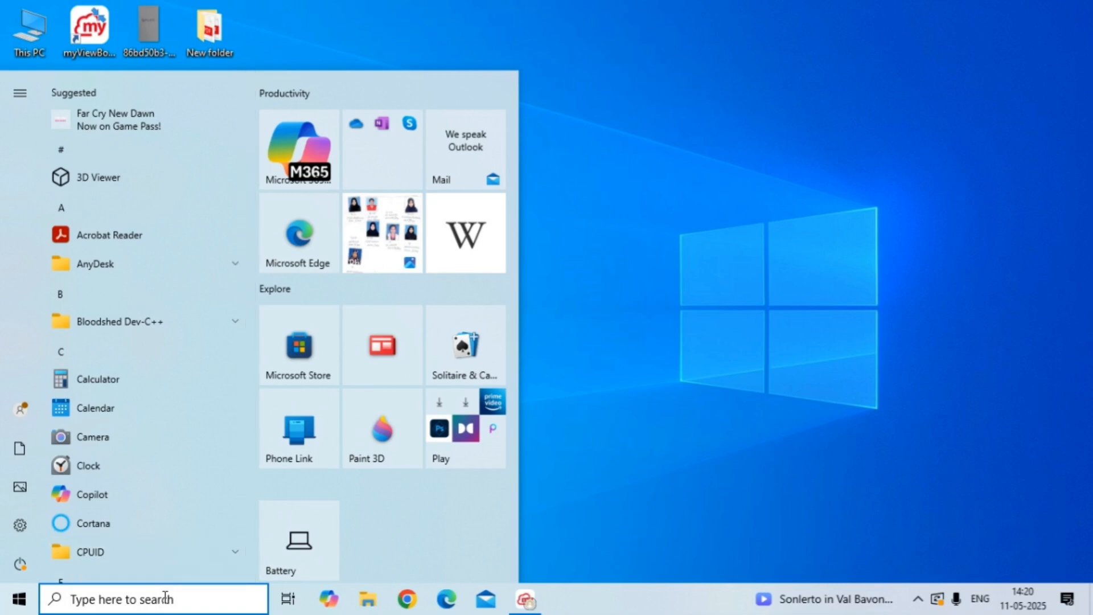
type("w")
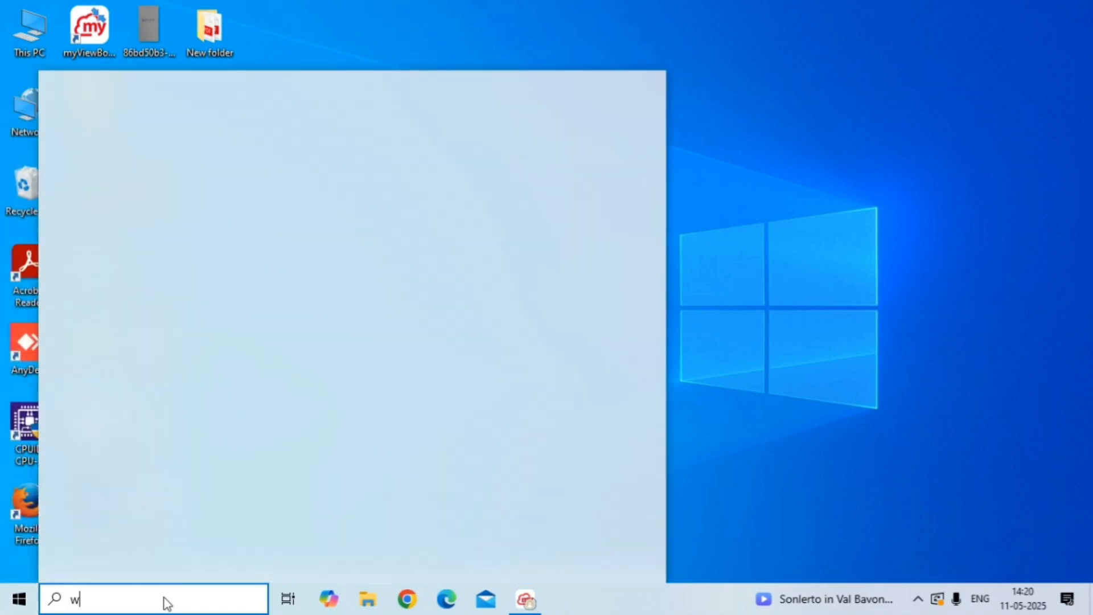
type("or")
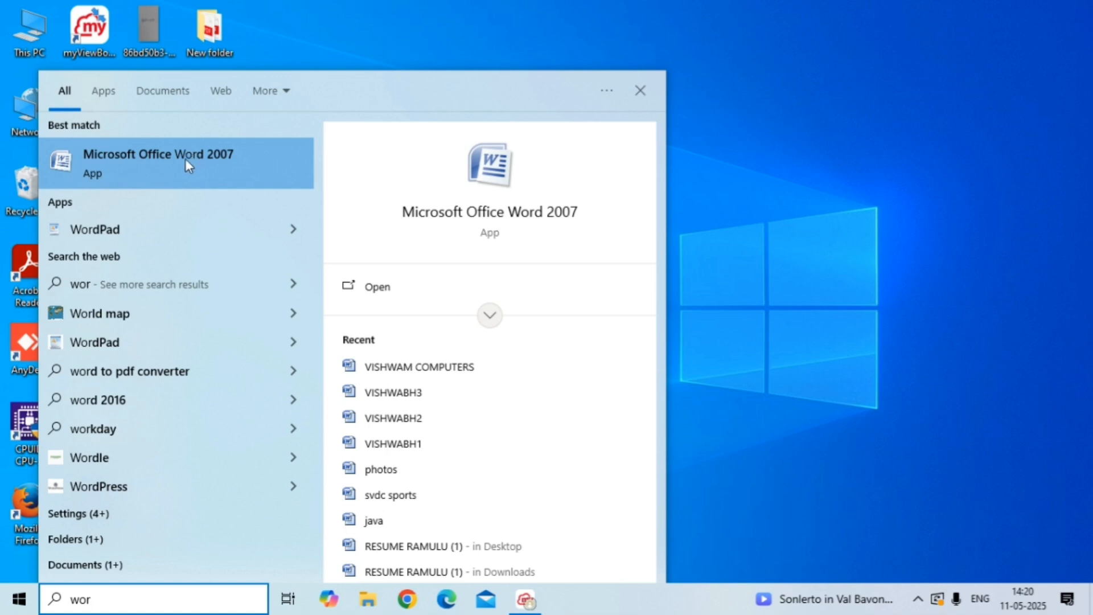
left_click(104, 237)
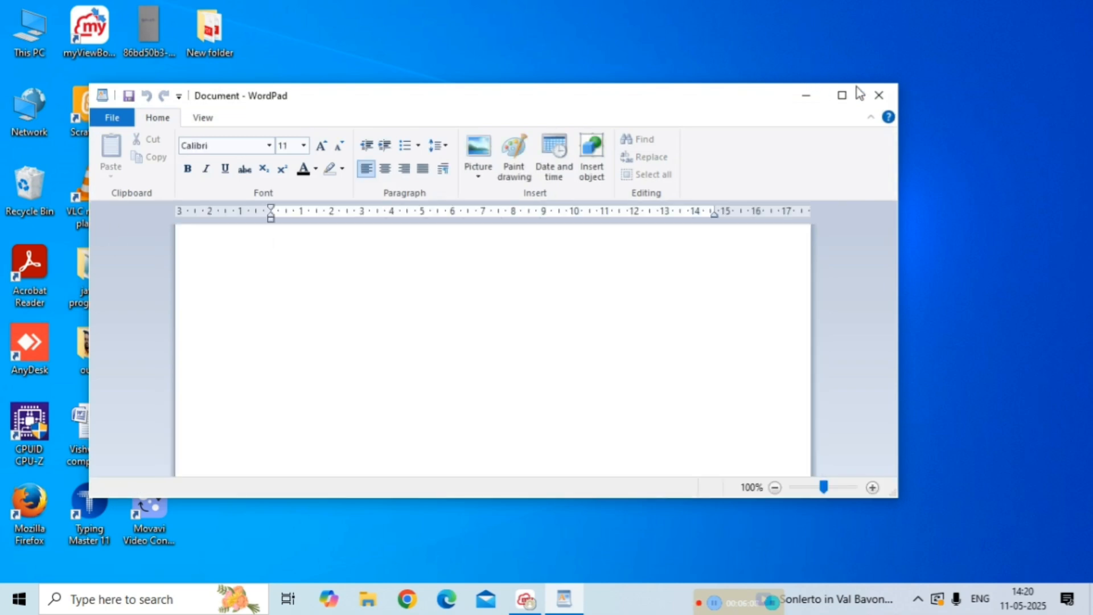
left_click(841, 96)
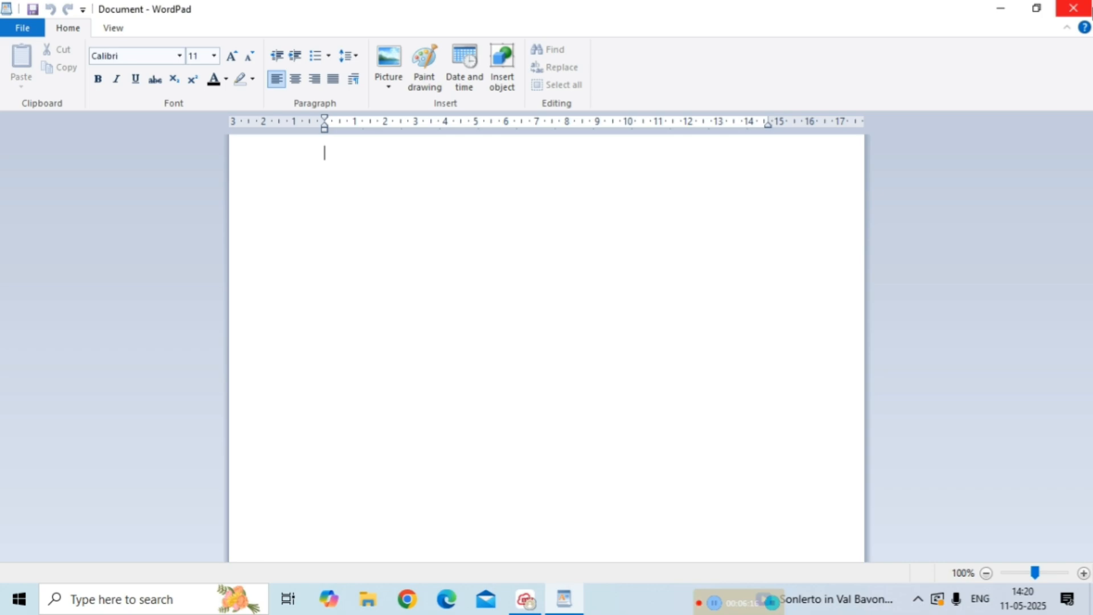
left_click(1088, 9)
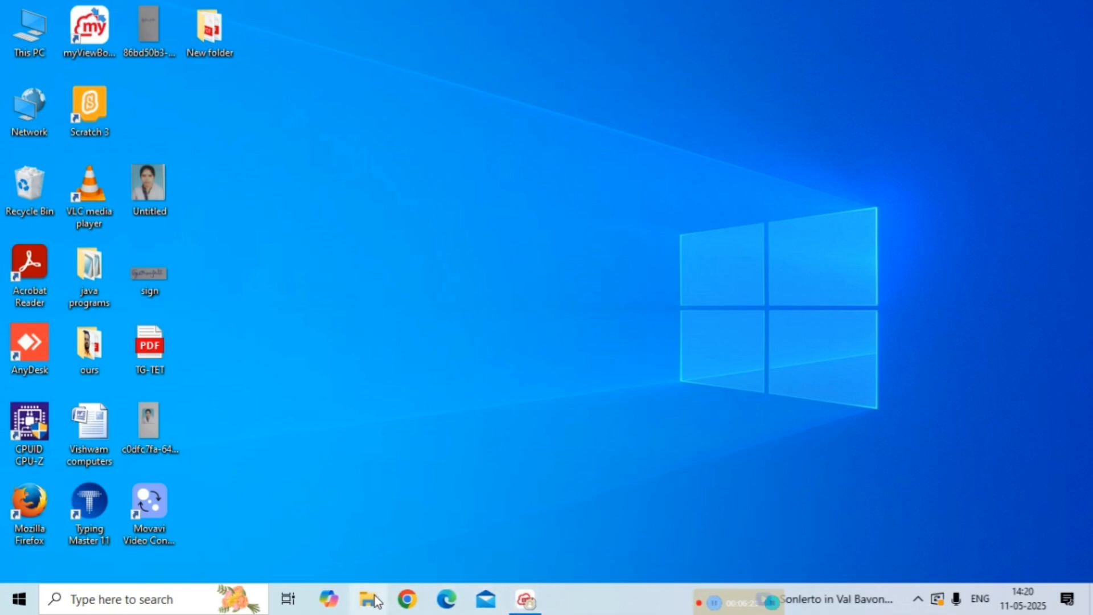
Search Windows for "word" and launch Microsoft Office Word 2007
left_click(77, 603)
type("word")
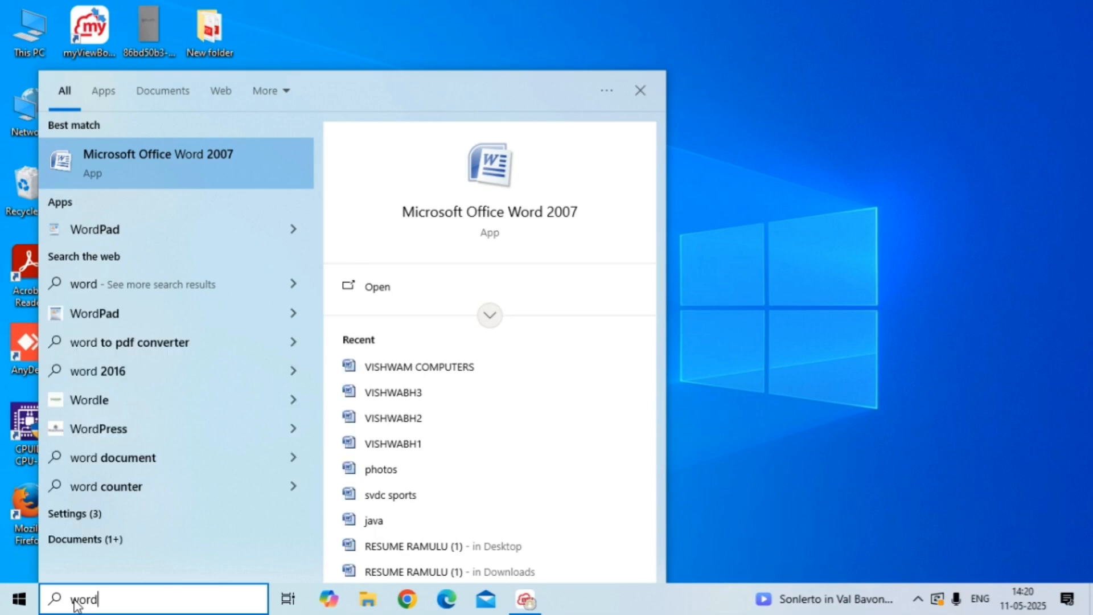
left_click(164, 164)
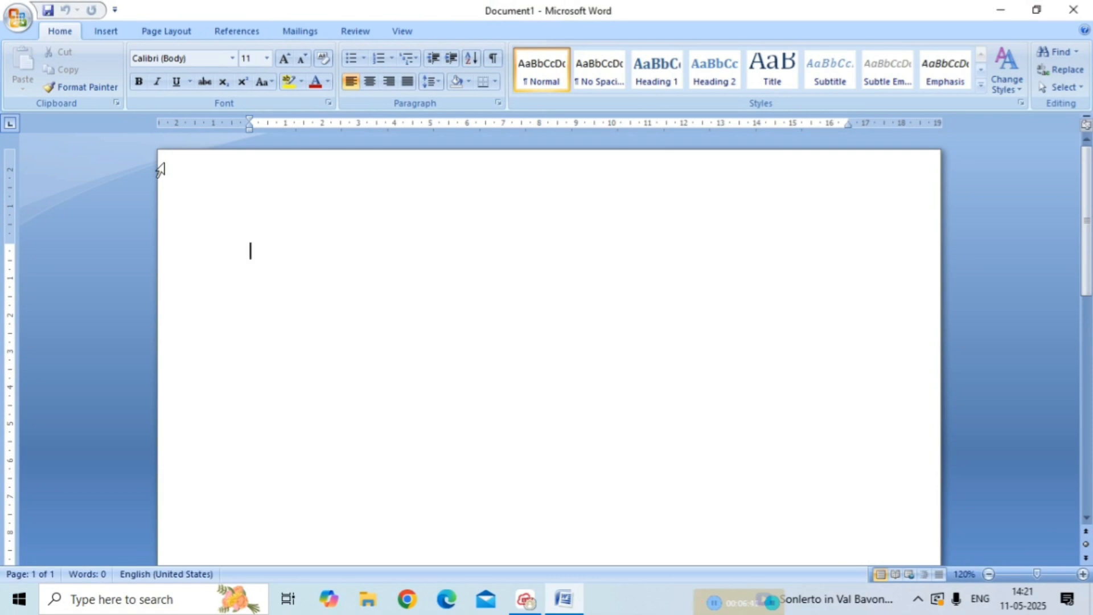
Start opening an existing document and enter "vishwam computer" as the file name
left_click(17, 17)
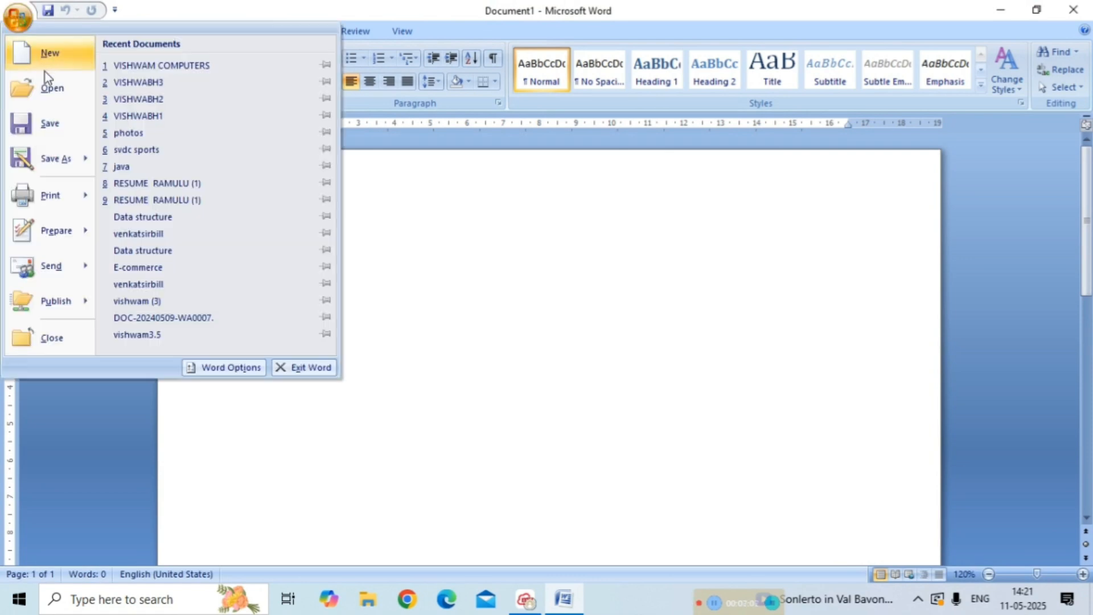
left_click(50, 85)
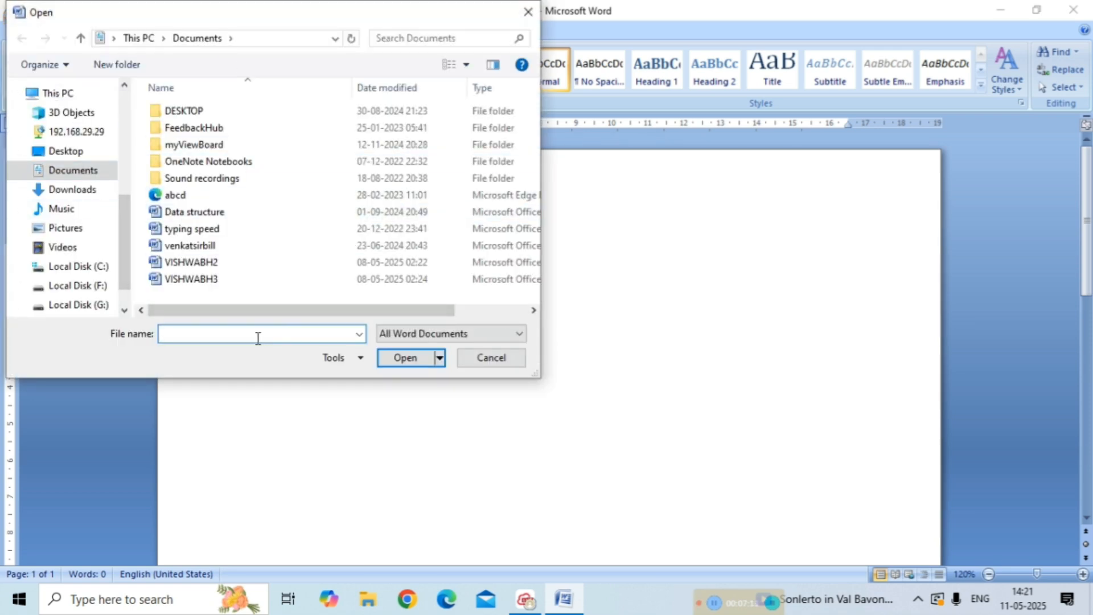
type("vi")
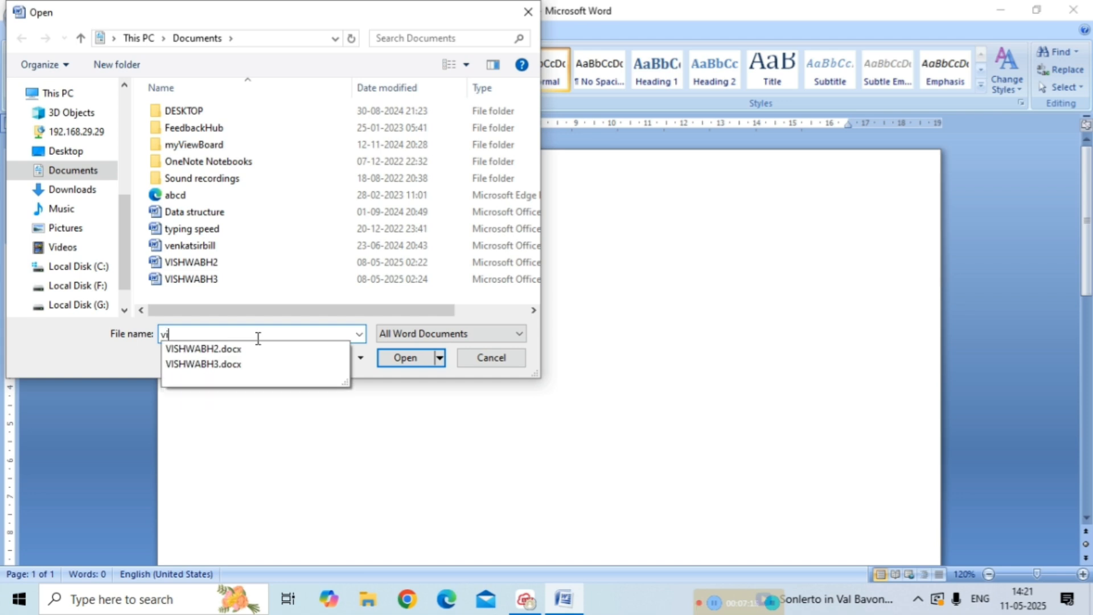
type("shwa")
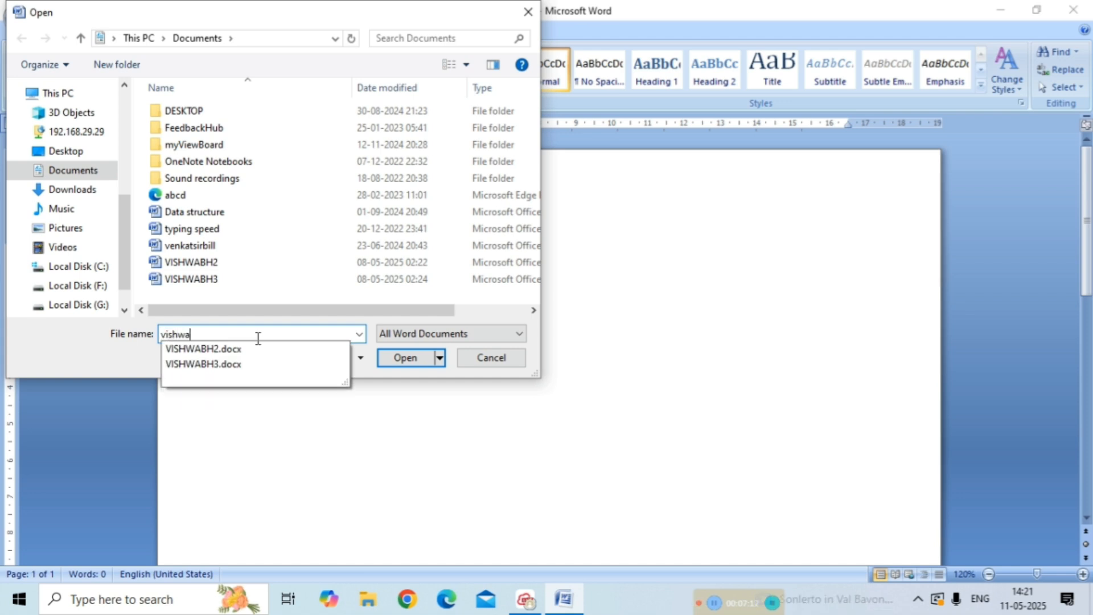
type("m computer")
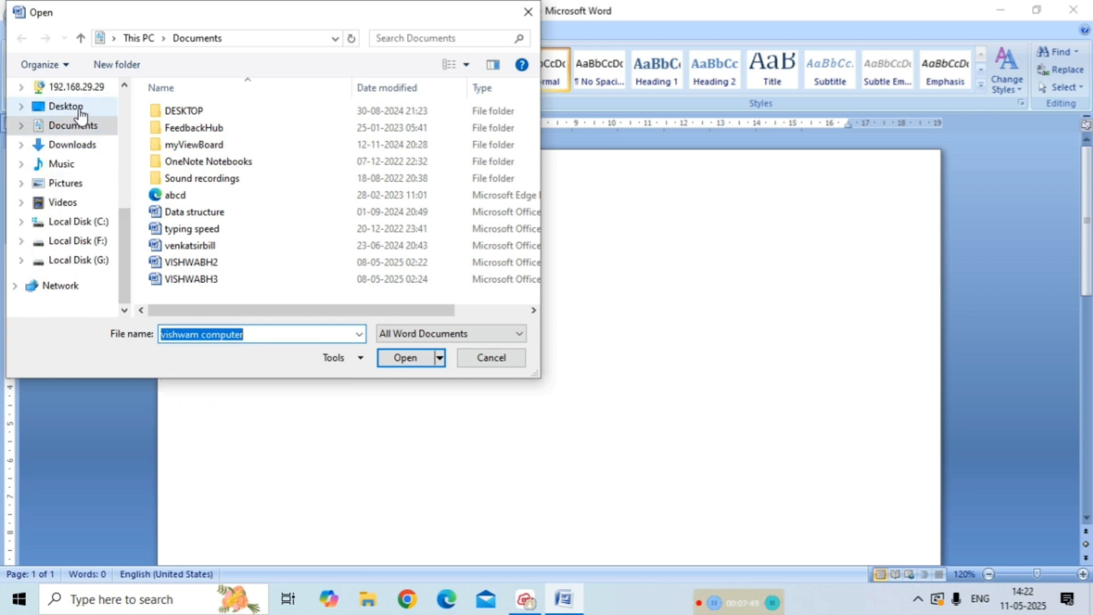
Browse to the Desktop folder, choose "Vishwam computers.docx" as the file name, and open the document
left_click(80, 113)
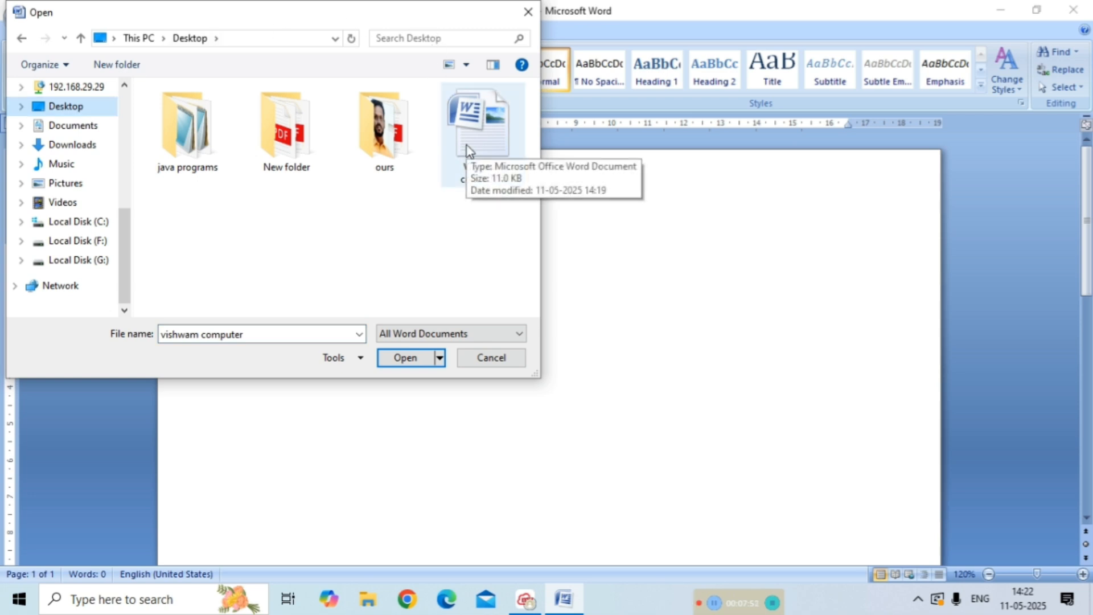
triple_click(260, 333)
left_click(260, 333)
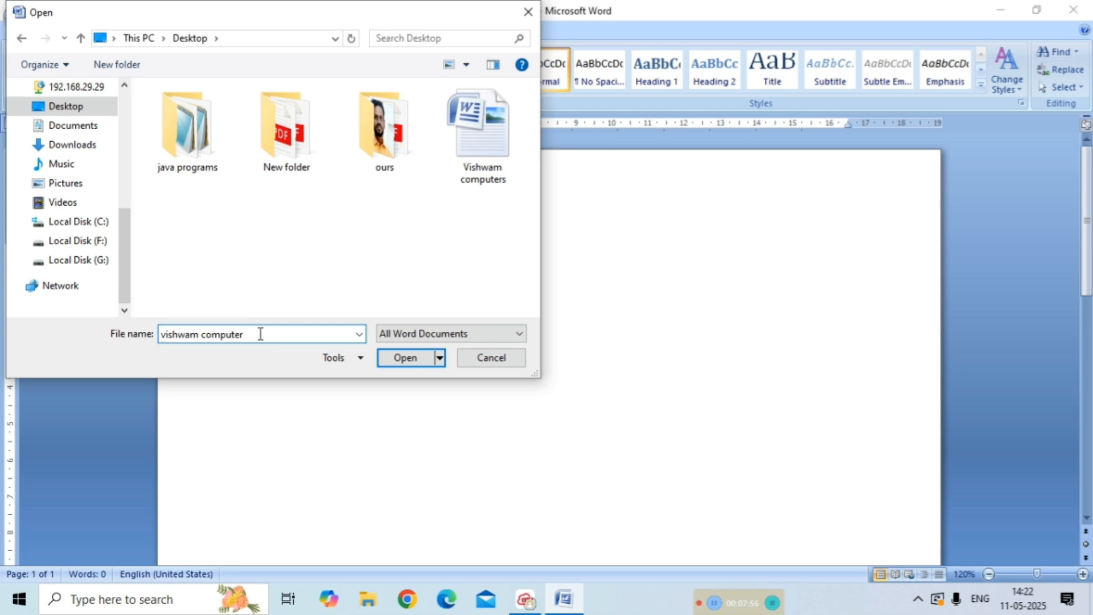
key("BackSpace")
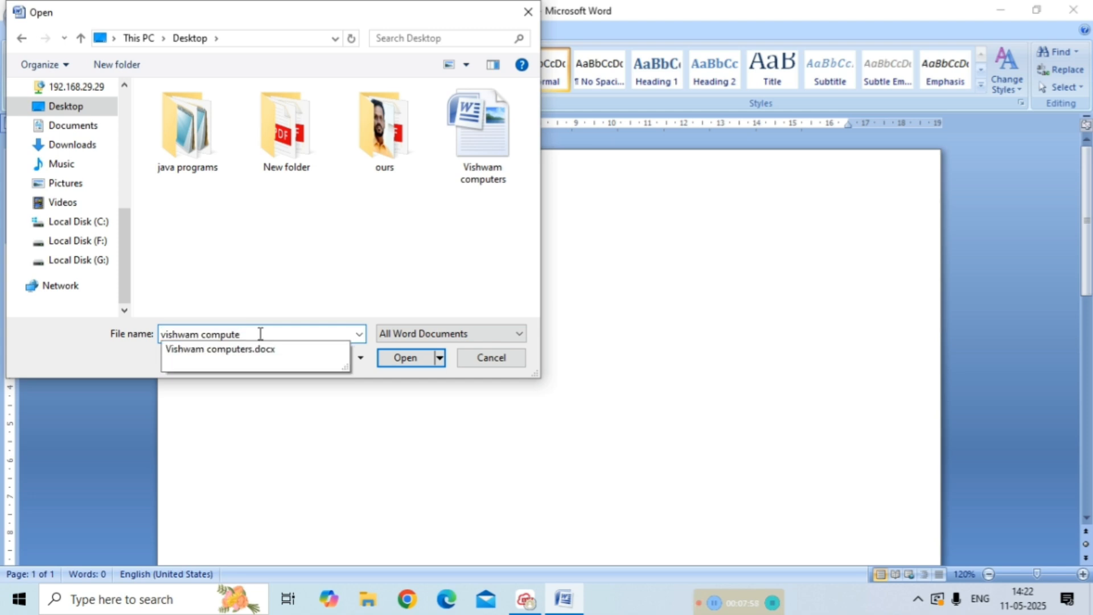
type("s")
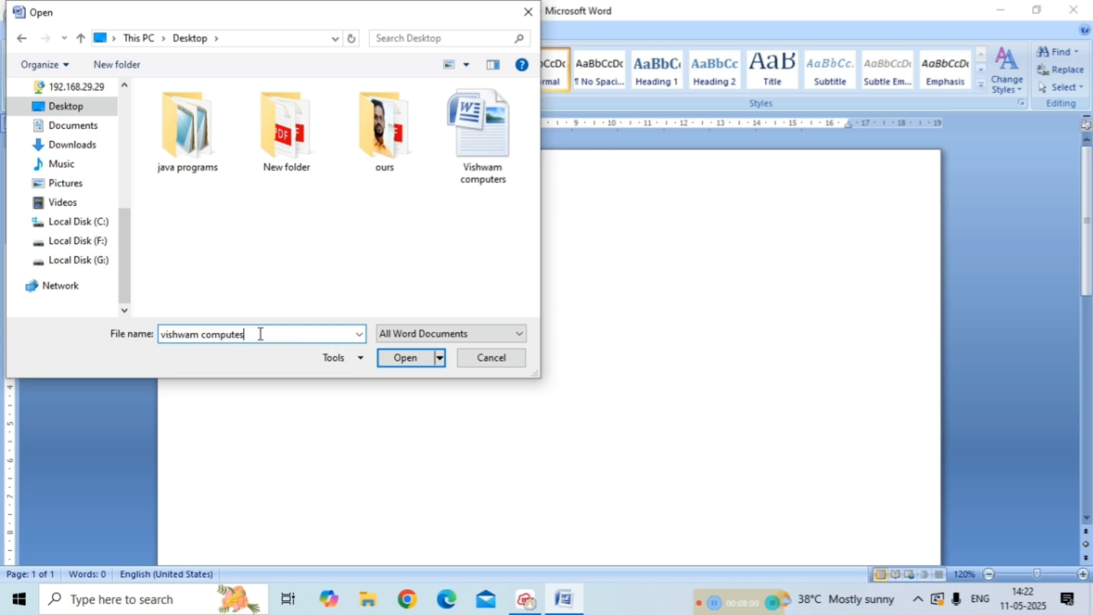
key("BackSpace")
type("r")
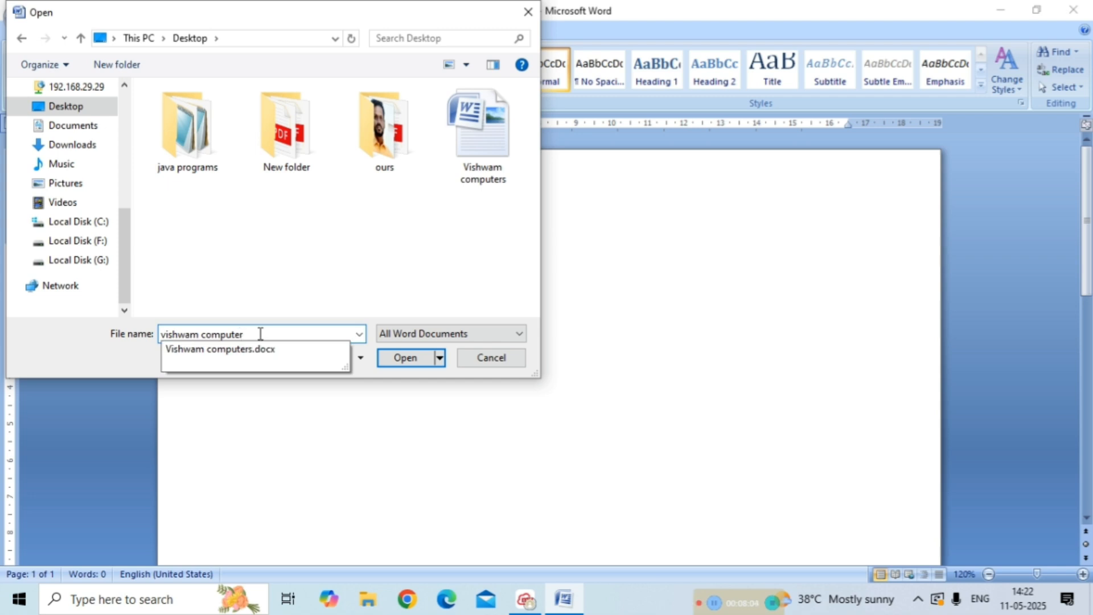
left_click(244, 354)
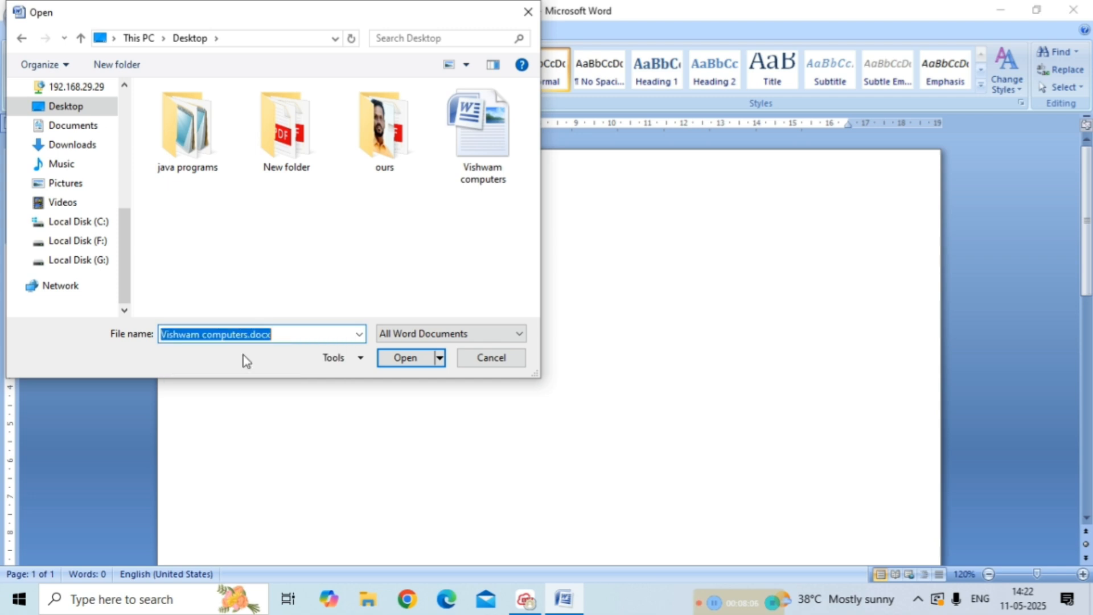
left_click(405, 358)
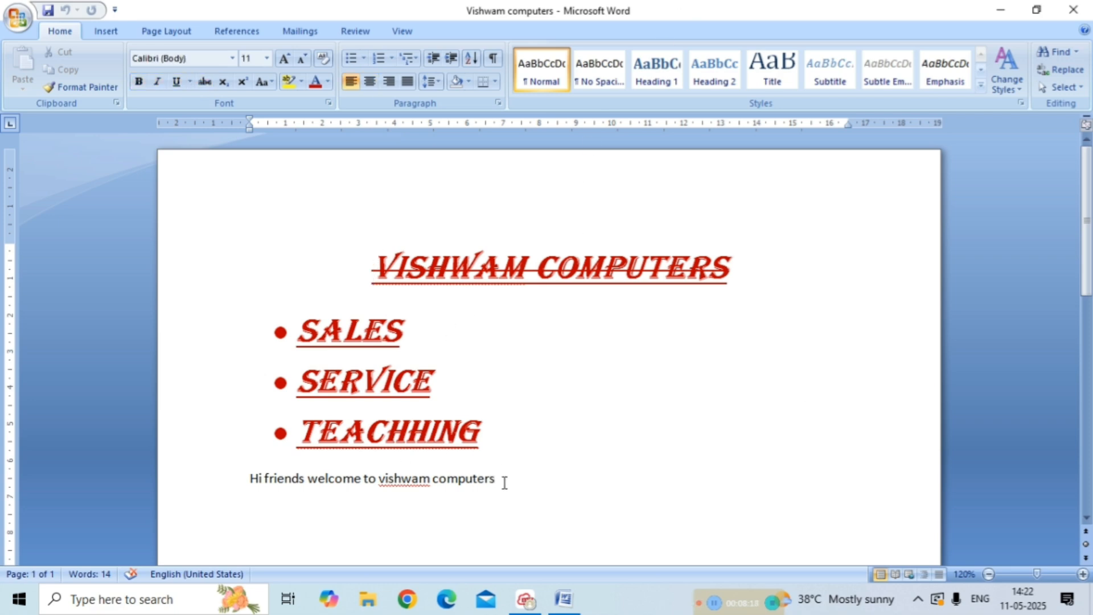
Add two empty paragraphs after the "Hi friends welcome to vishwam computers" line
key("Return")
key("Return")
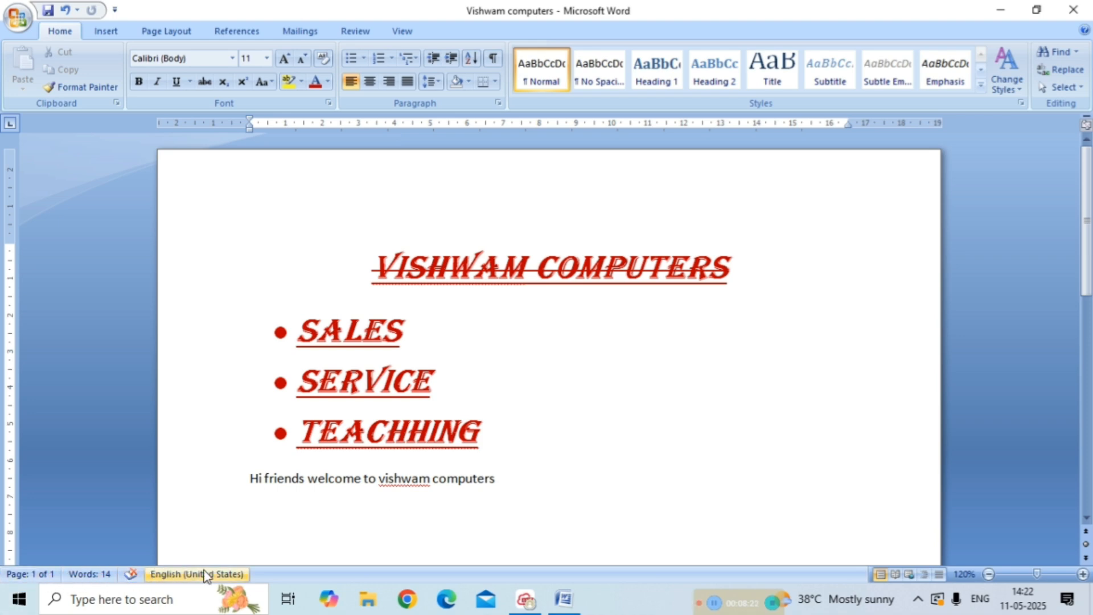
View the document in Full Screen Reading, Web Layout, Draft and Outline views, and return to Print Layout
left_click(896, 577)
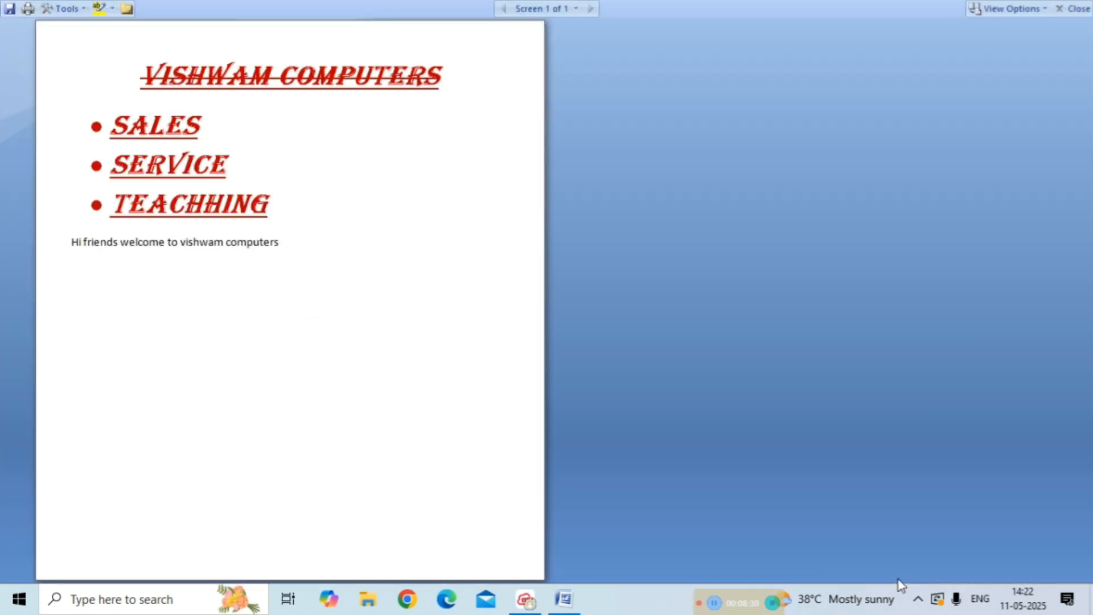
left_click(1074, 9)
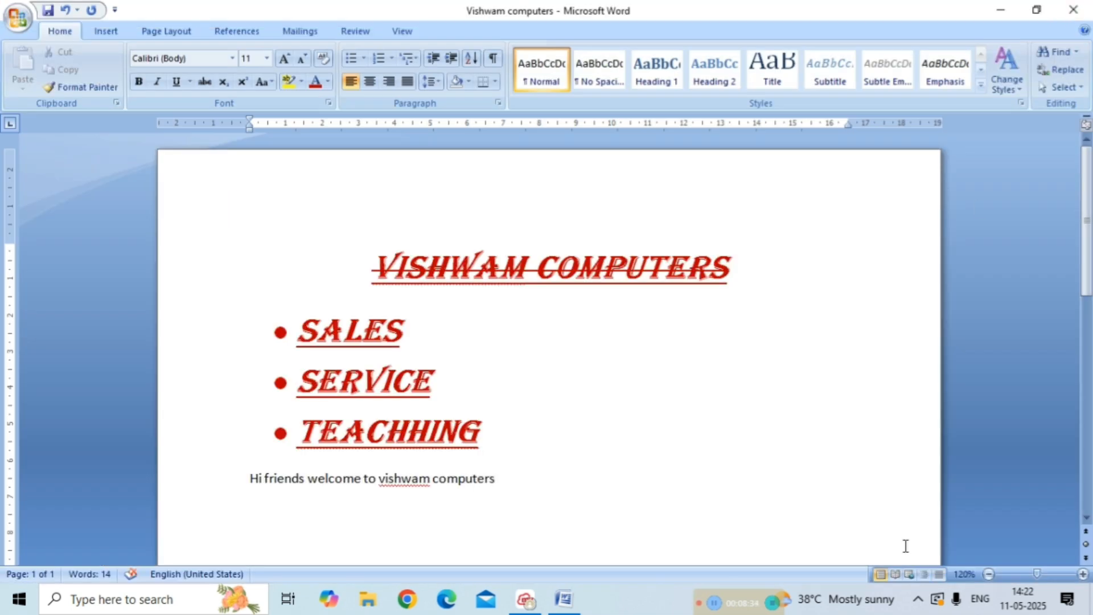
left_click(910, 579)
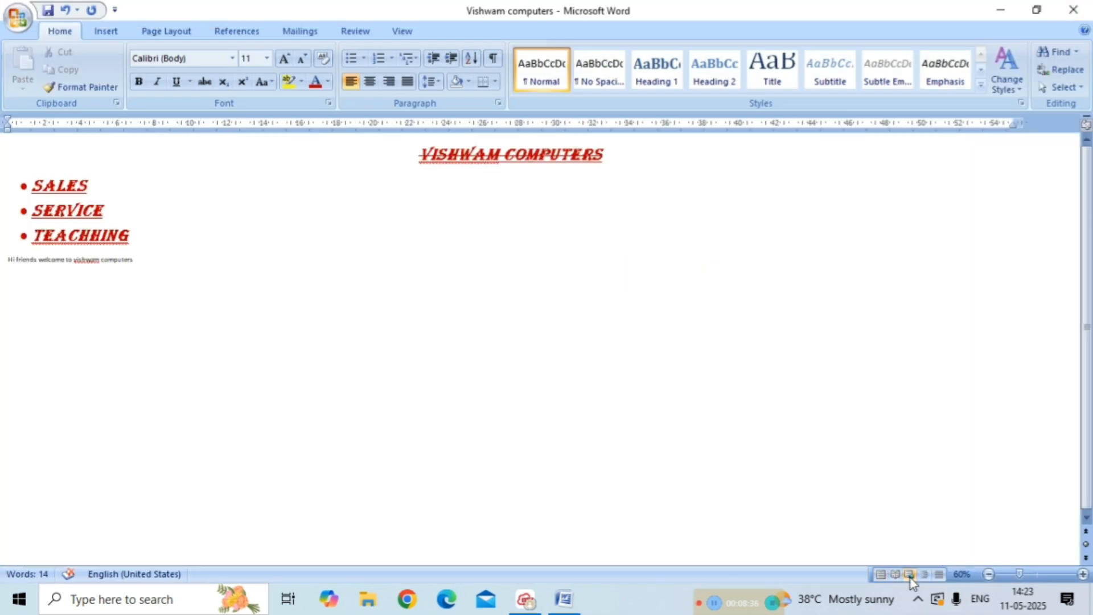
left_click(1074, 8)
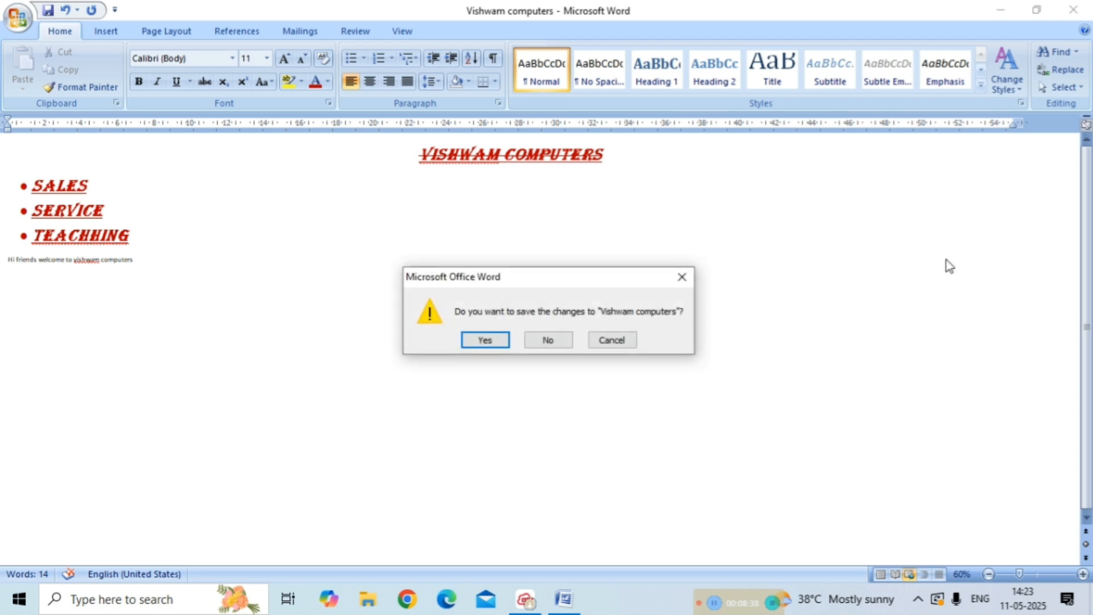
left_click(681, 278)
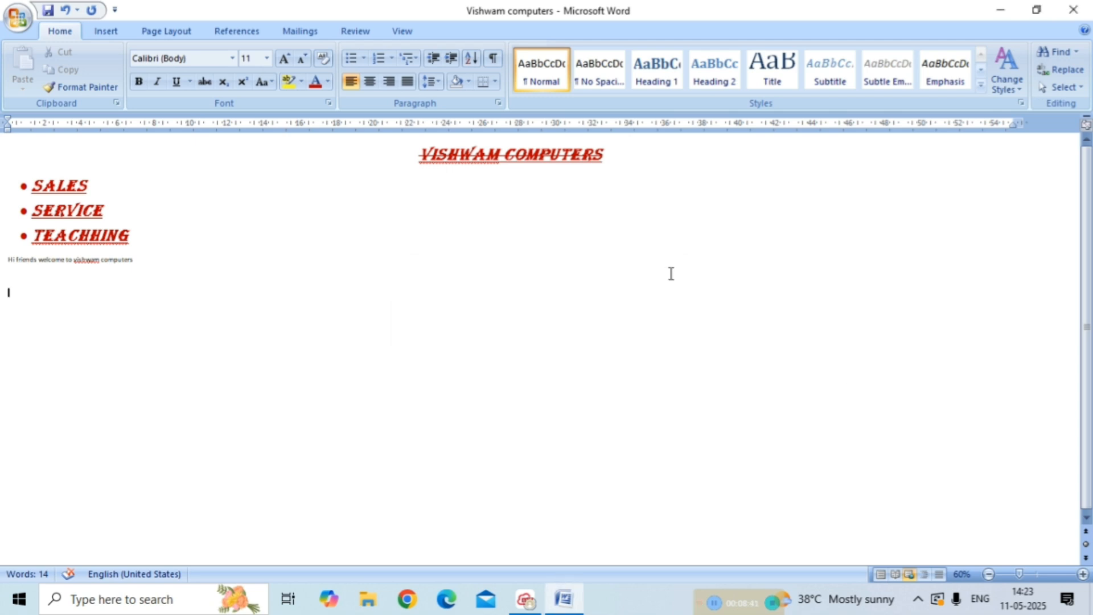
left_click(938, 575)
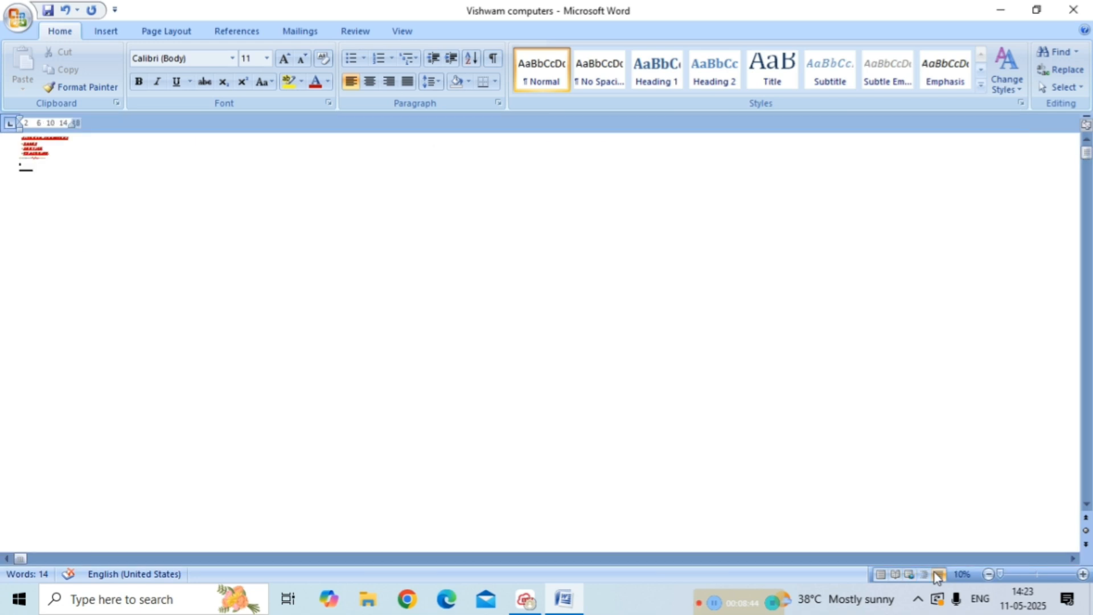
left_click(925, 574)
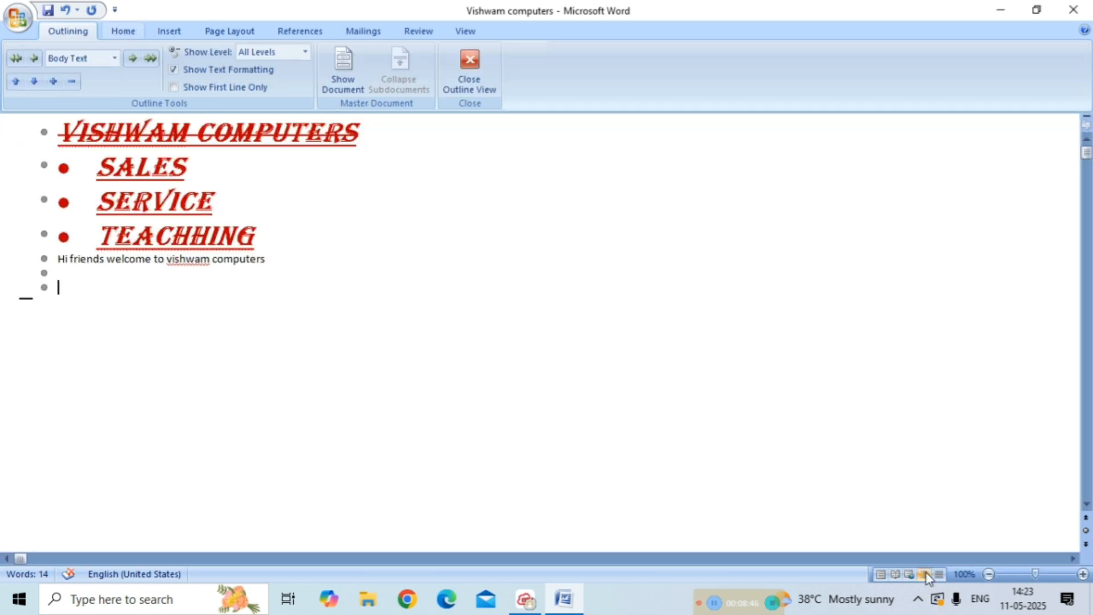
left_click(881, 579)
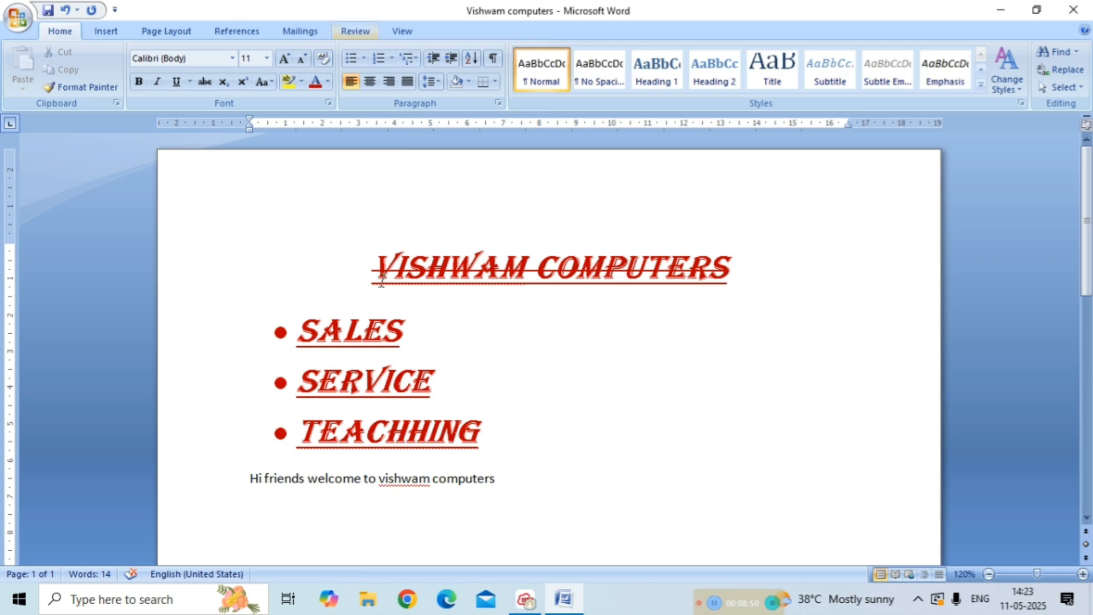
Save the document, check its page in Print Preview, and close the preview
left_click(48, 8)
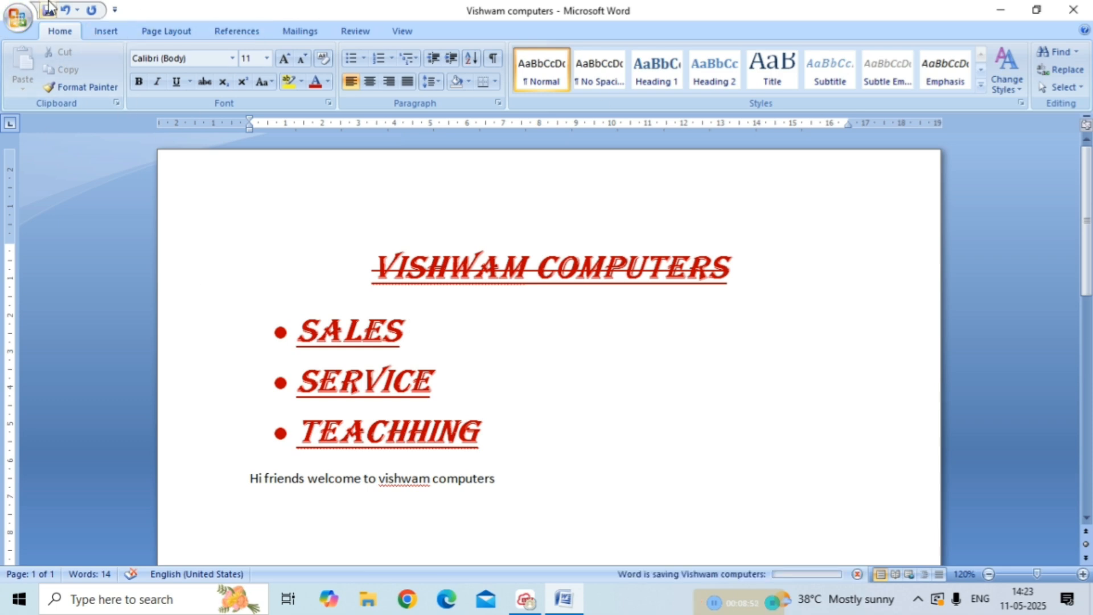
left_click(16, 18)
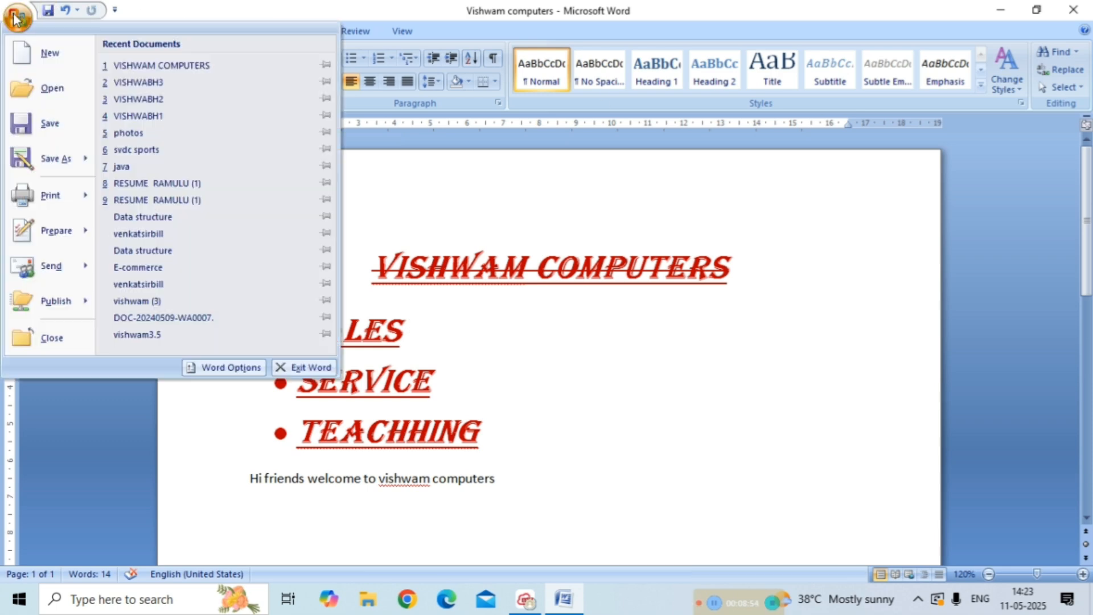
mouse_move(90, 193)
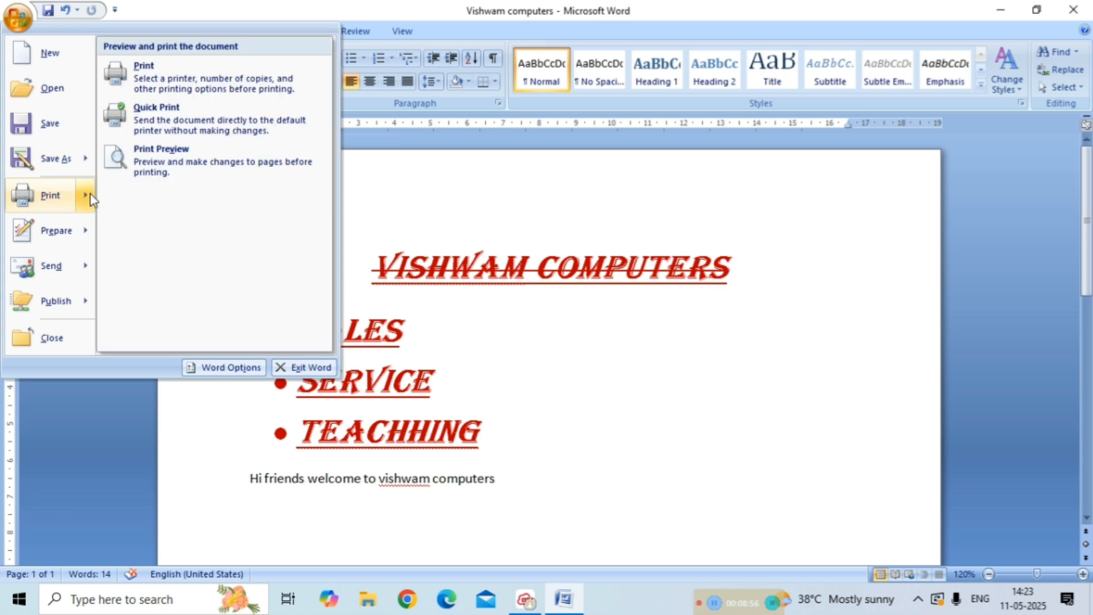
left_click(138, 173)
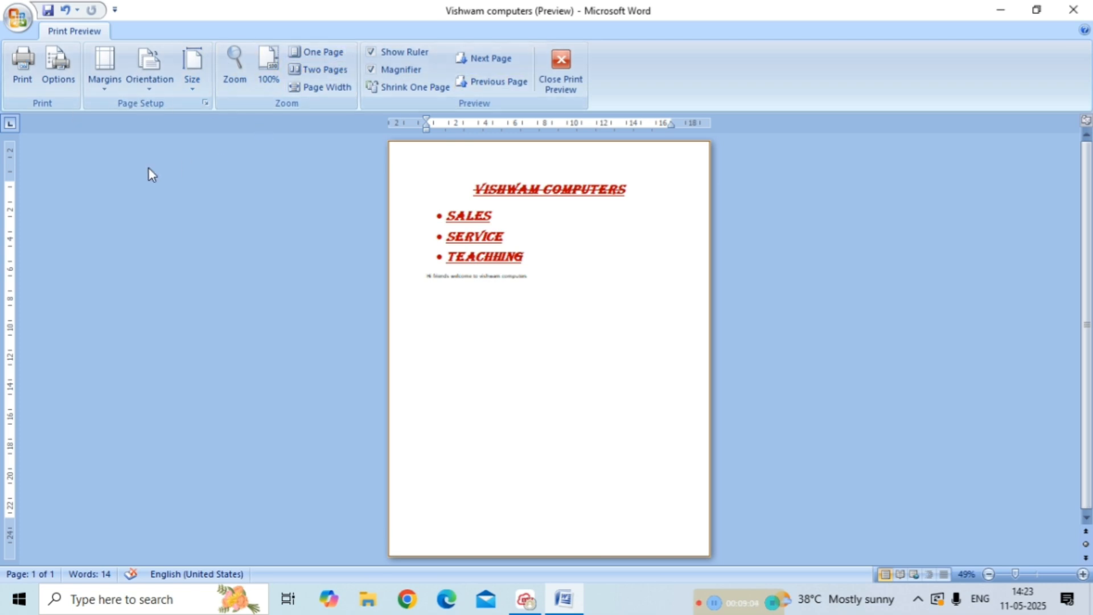
left_click(561, 59)
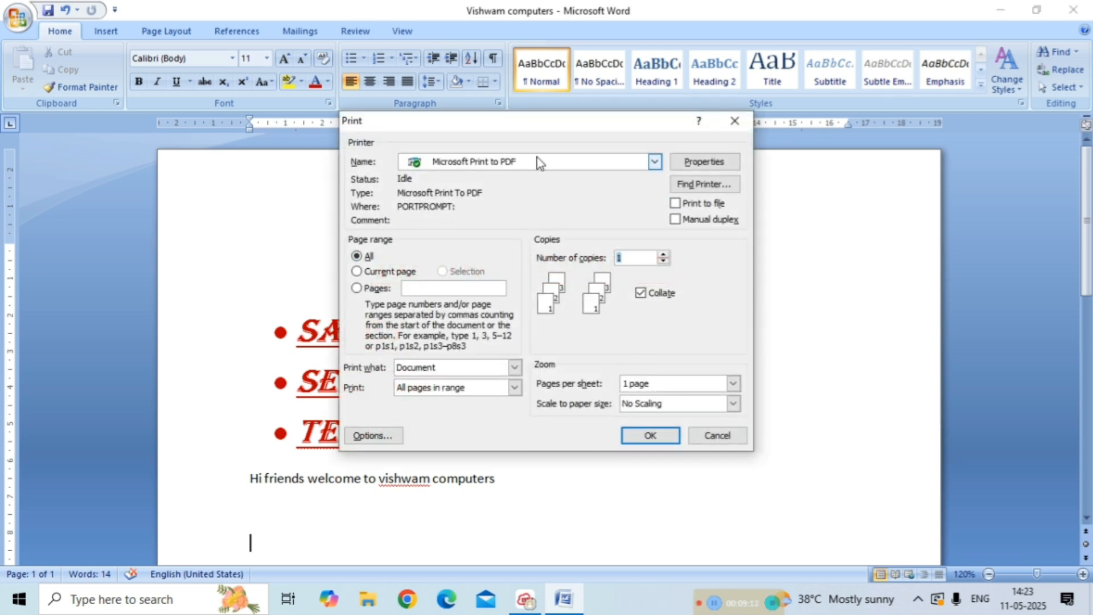
View the list of available printers in the Print dialog and close the dialog without printing
left_click(655, 163)
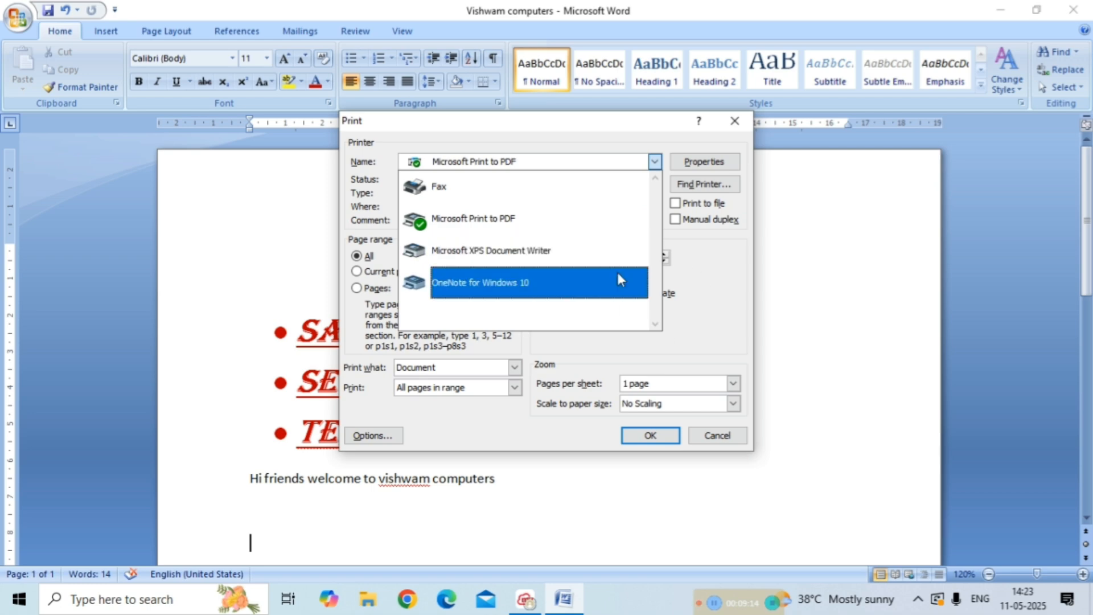
left_click(744, 122)
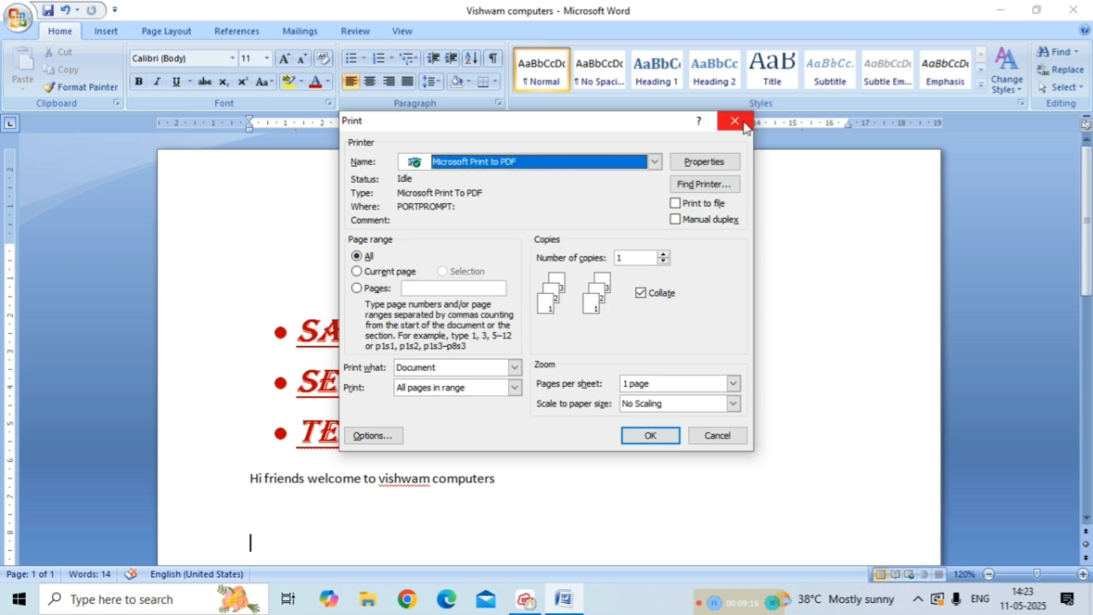
left_click(744, 123)
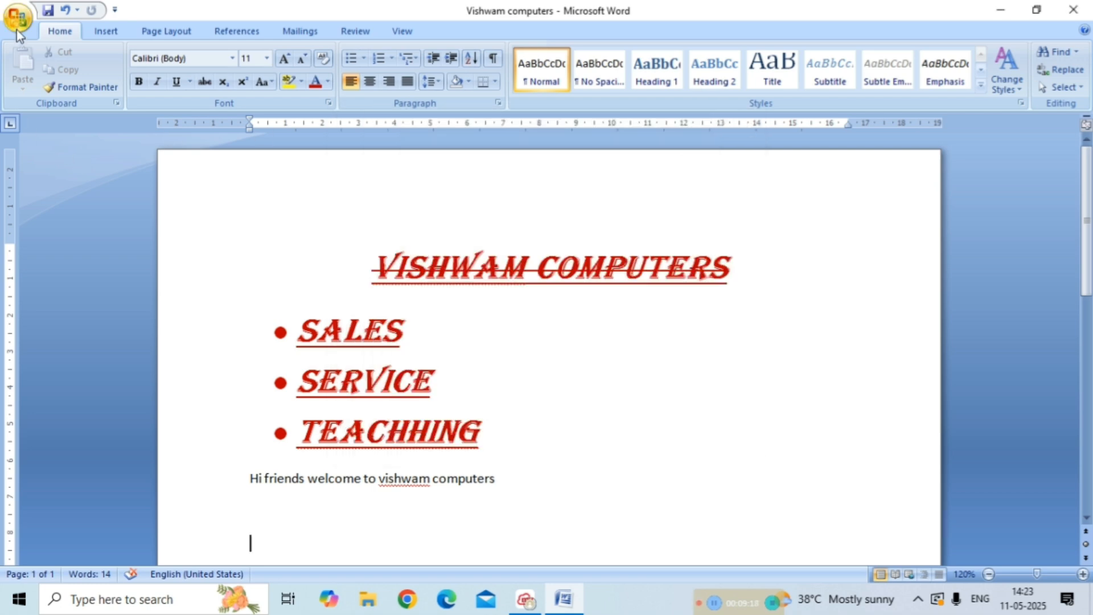
Look over the file commands and recent documents, and close the document window
left_click(17, 20)
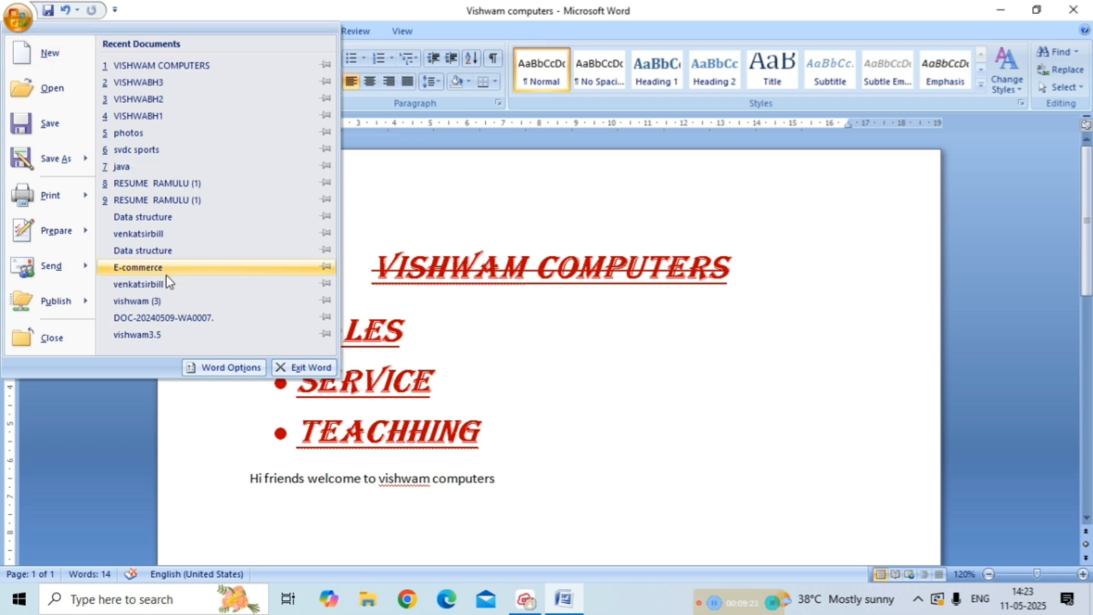
left_click(379, 147)
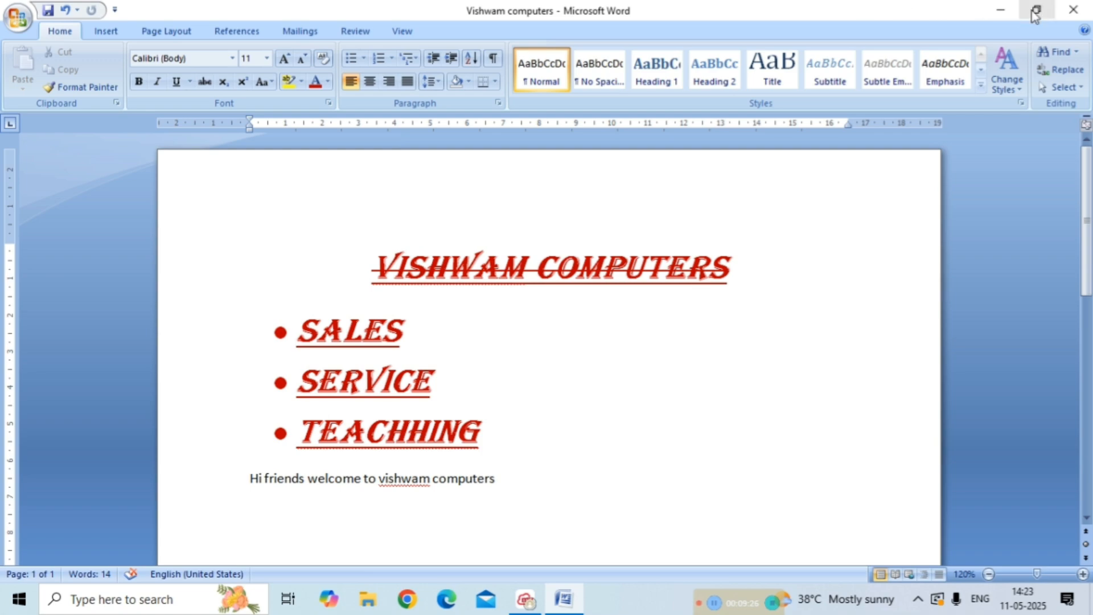
left_click(1074, 10)
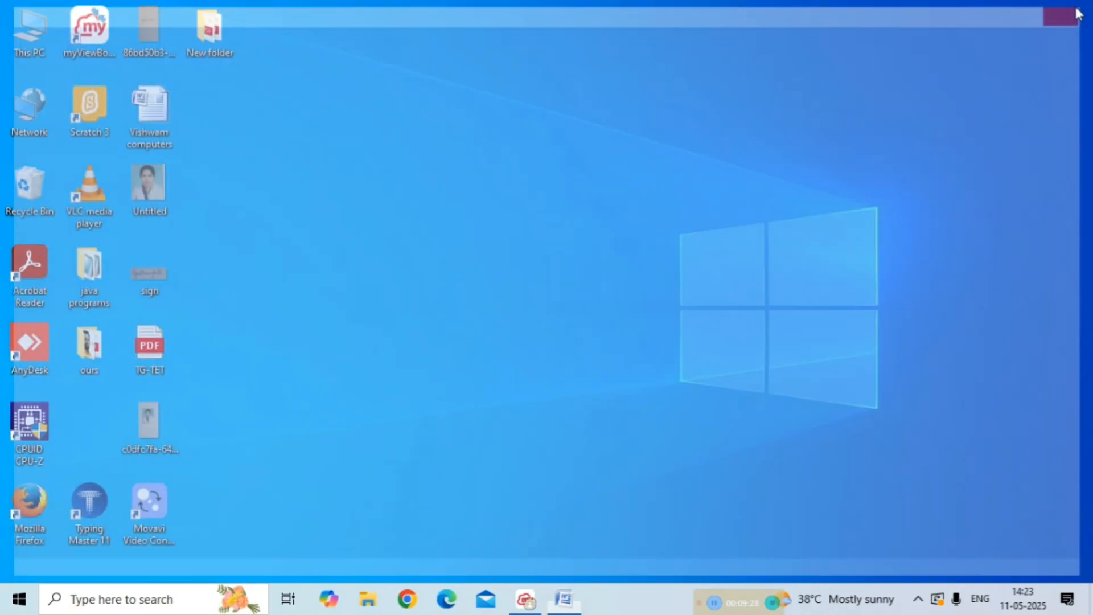